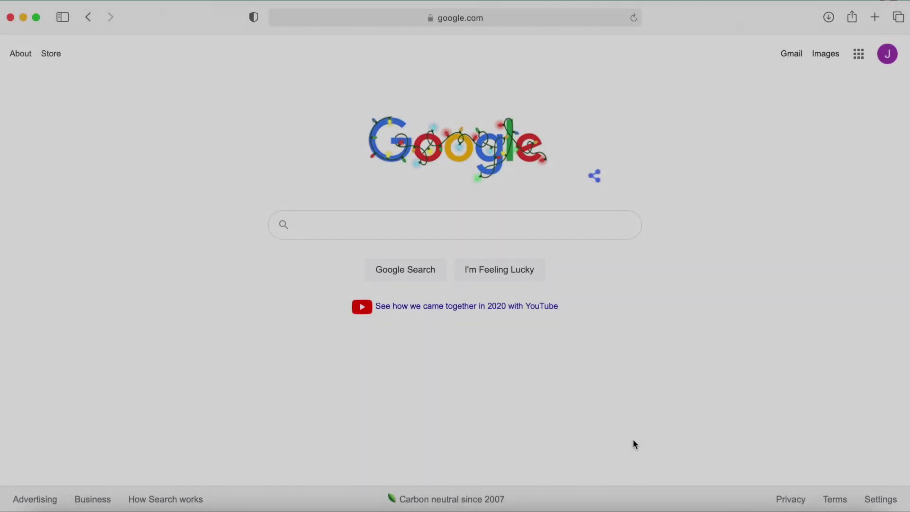
Search Google for 'blender 2.91' and open the 2.91 release page on blender.org
type("blend")
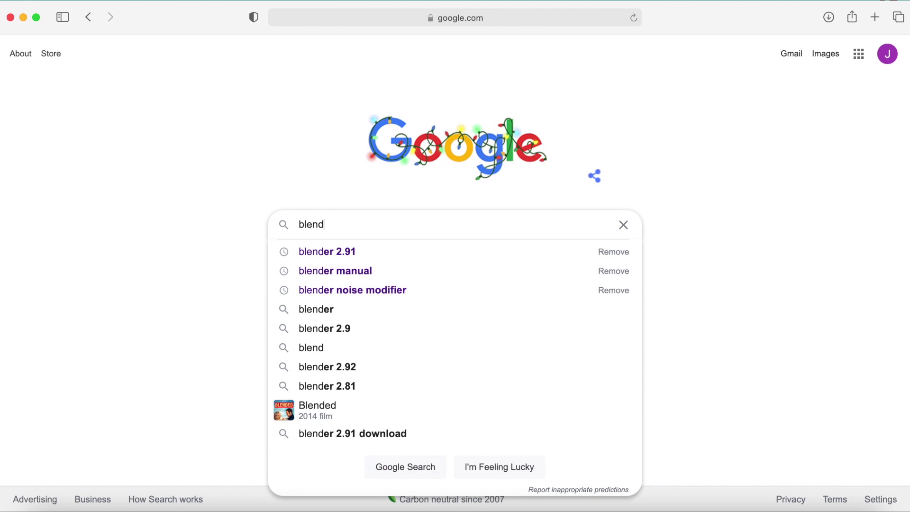
key("Down")
key("Return")
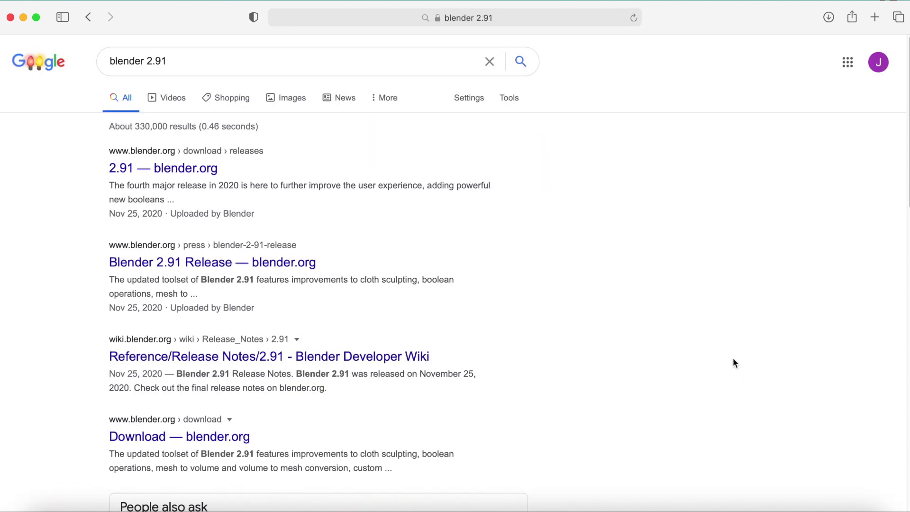
left_click(182, 169)
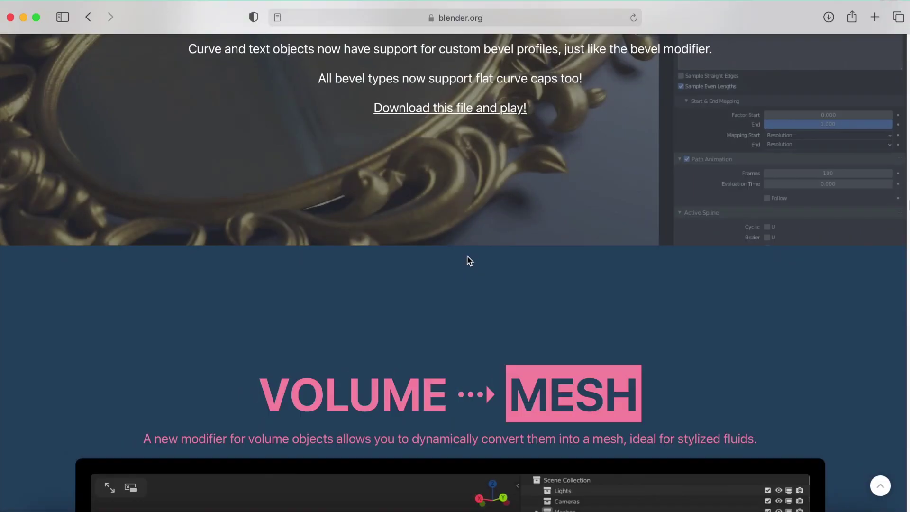
Scroll to the 'From Drawing to 3D' section and play its demo video
scroll(467, 260, "down", 15)
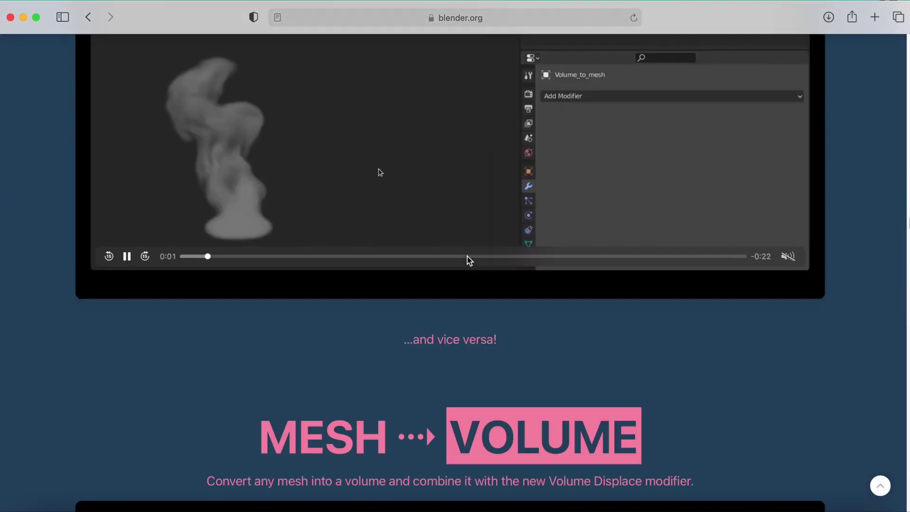
scroll(468, 261, "down", 15)
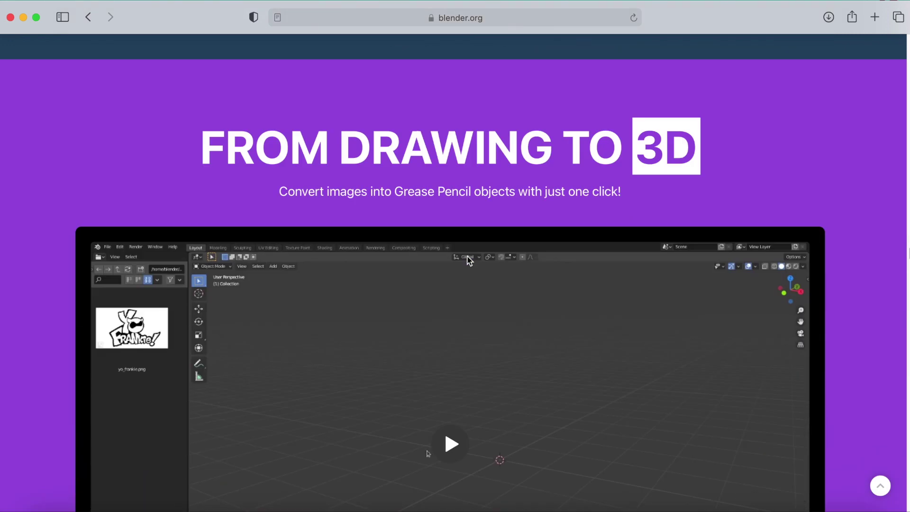
scroll(468, 260, "down", 2)
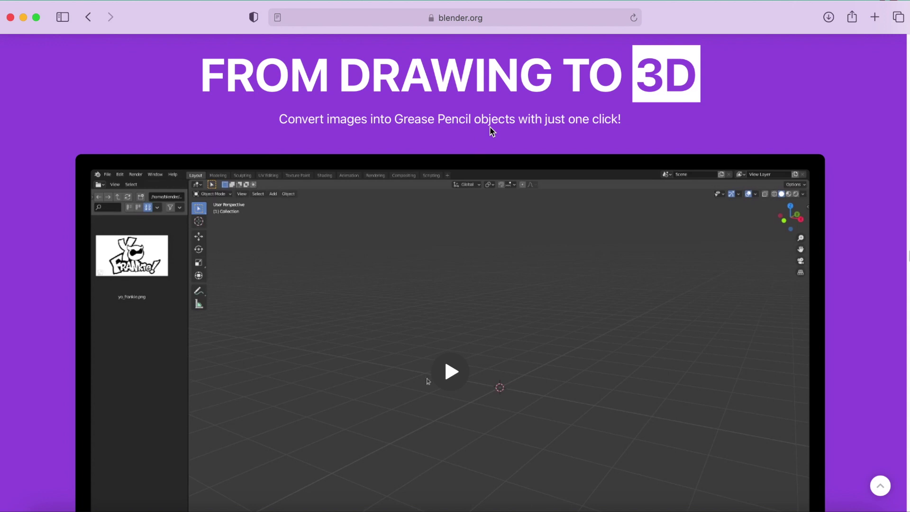
scroll(377, 179, "down", 5)
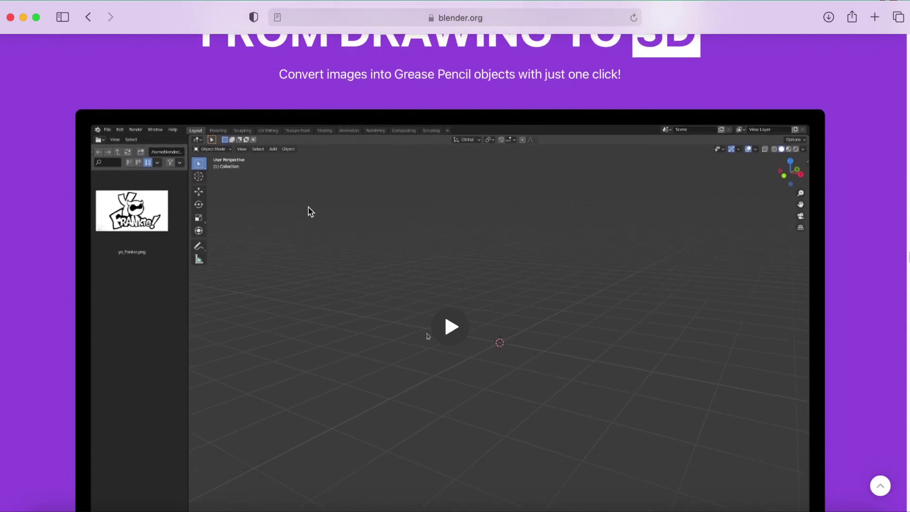
scroll(395, 252, "down", 3)
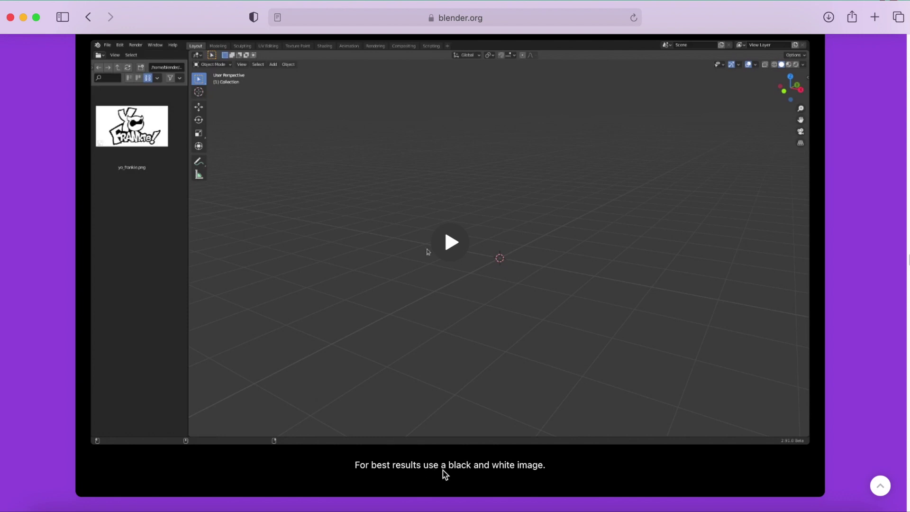
scroll(443, 470, "up", 3)
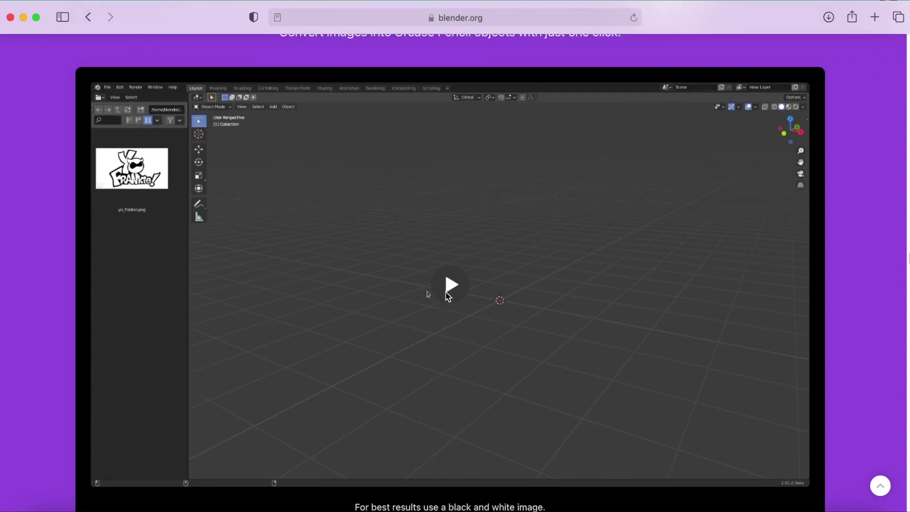
left_click(448, 295)
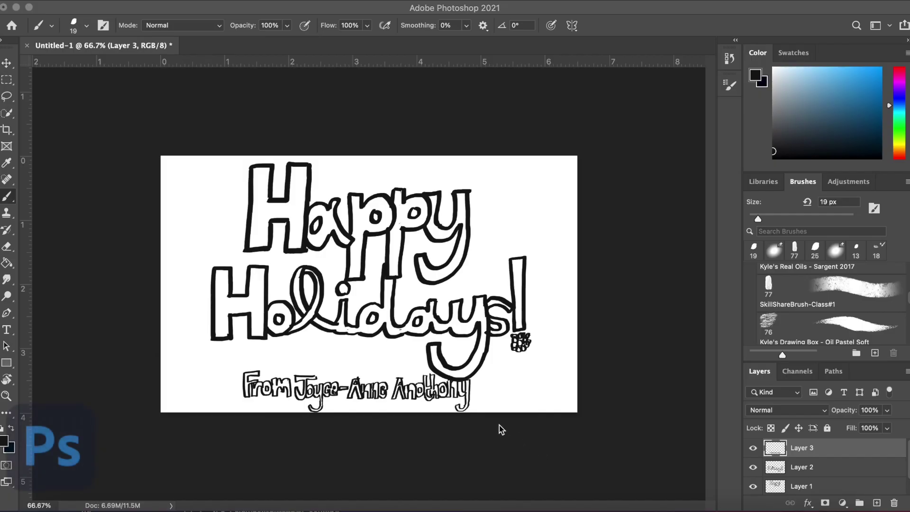
Bring the Photoshop window with the Happy Holidays drawing to the front
left_click(447, 405)
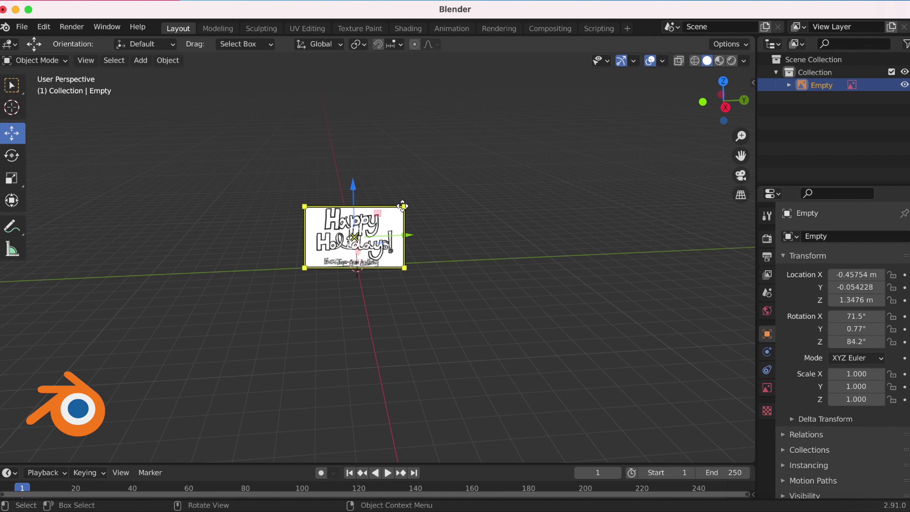
Enlarge the Happy Holidays reference image and trace it into Grease Pencil strokes
left_click_drag(404, 206, 634, 104)
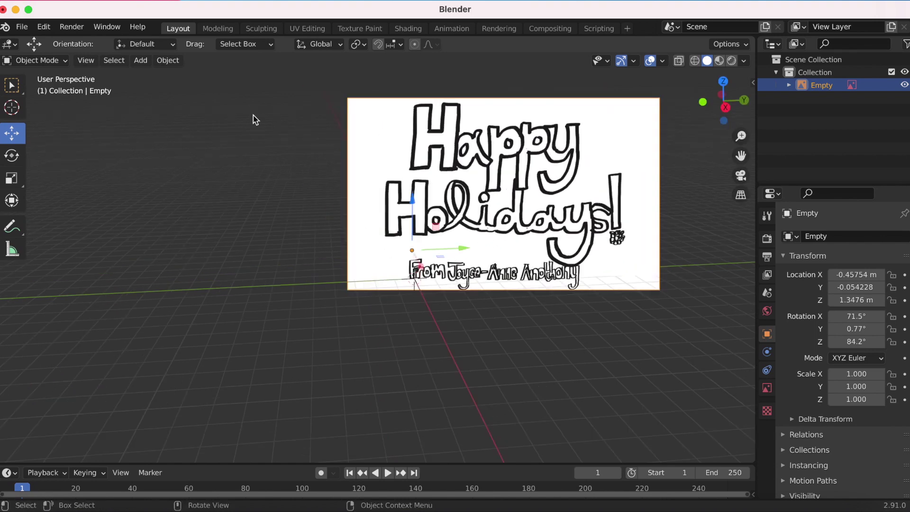
left_click(171, 64)
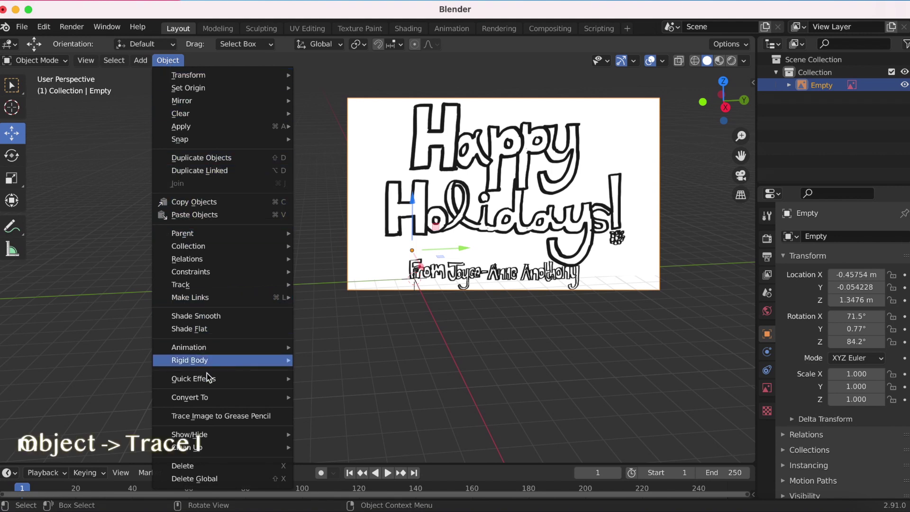
left_click(217, 421)
Scale the traced drawing up to about 3.36
key("s")
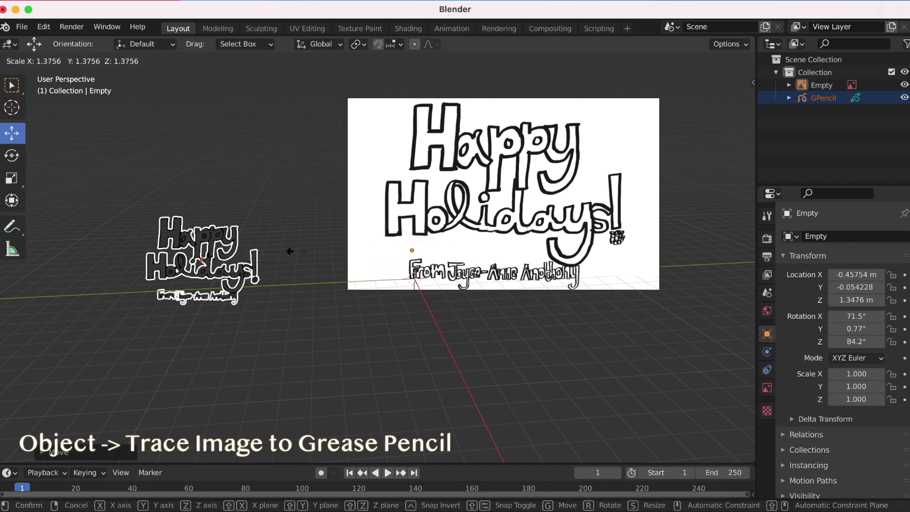
mouse_move(404, 230)
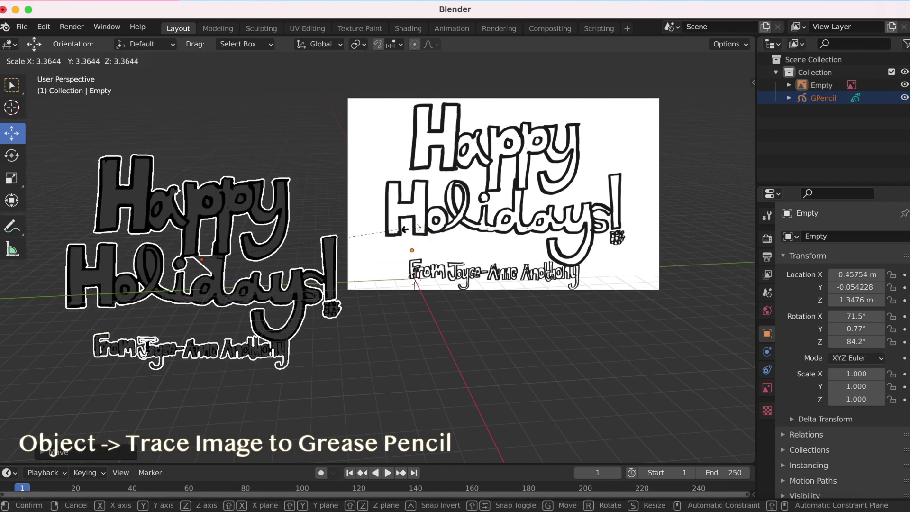
key("Return")
Add a 2D Animation workspace and select the traced GPencil object
left_click(627, 29)
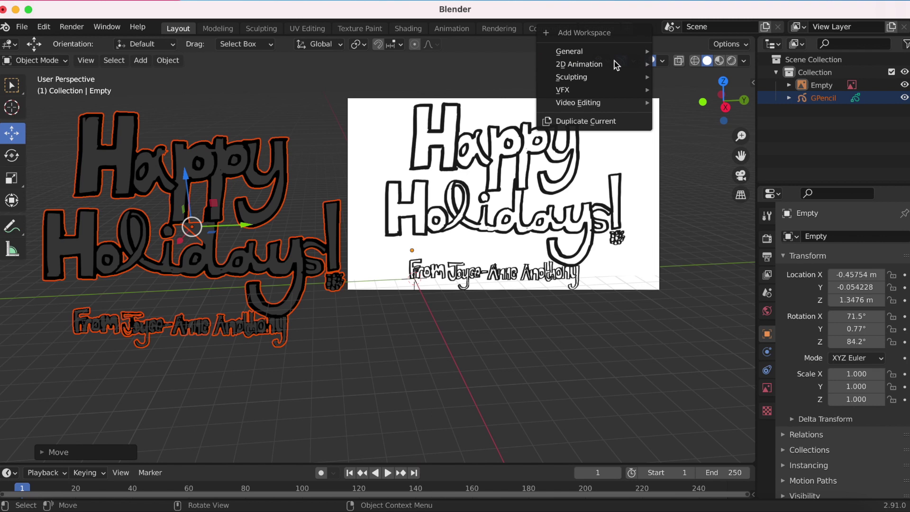
mouse_move(616, 65)
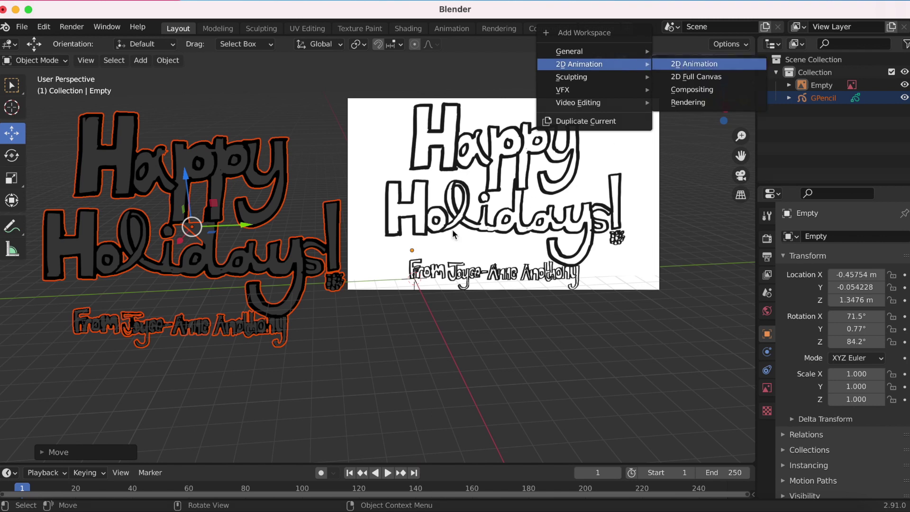
left_click(695, 64)
left_click(822, 99)
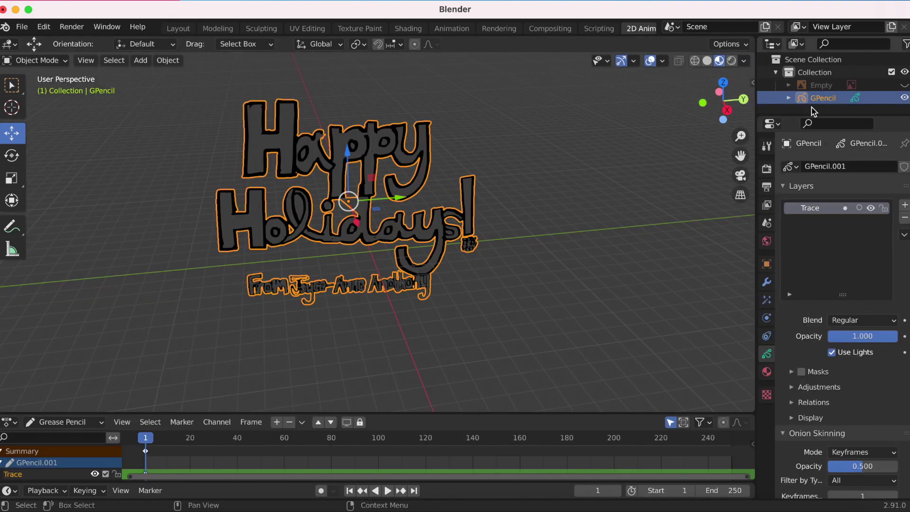
Put the GPencil object in Sculpt Mode with a 149 px Push brush
left_click(33, 61)
left_click(30, 119)
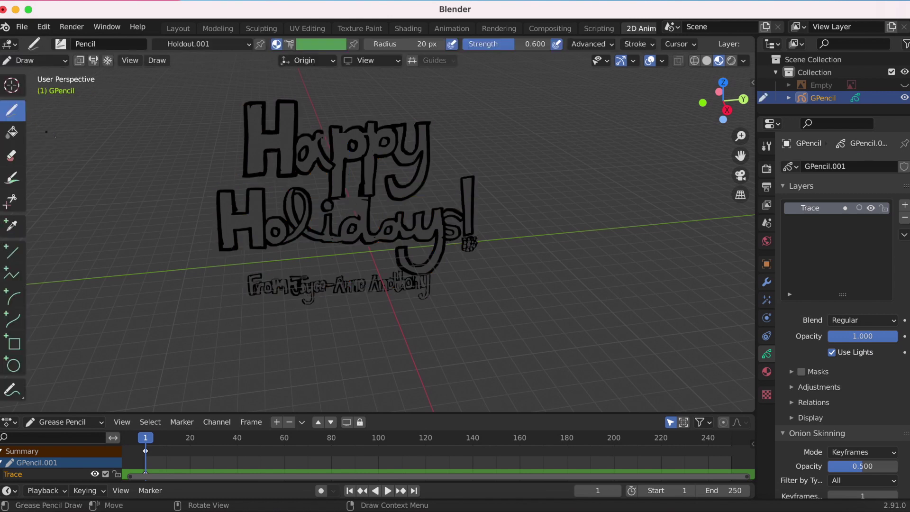
left_click(33, 61)
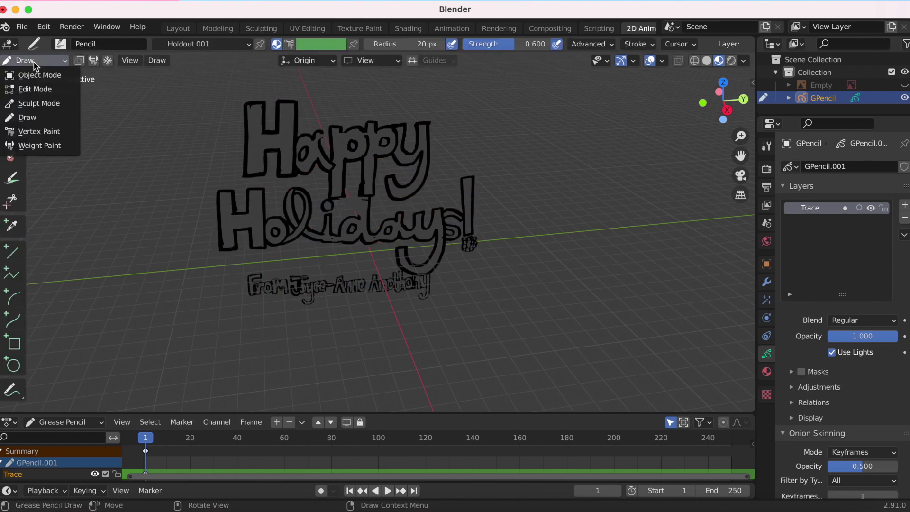
left_click(55, 104)
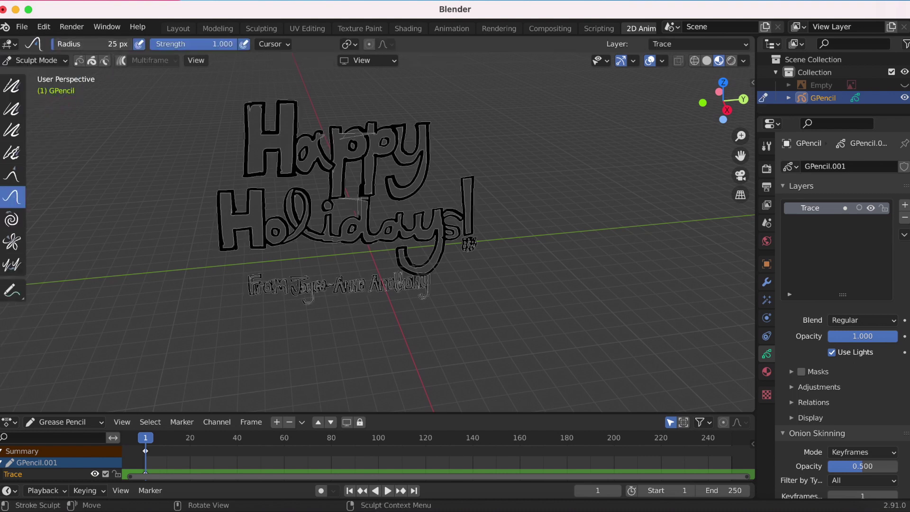
left_click_drag(68, 44, 75, 44)
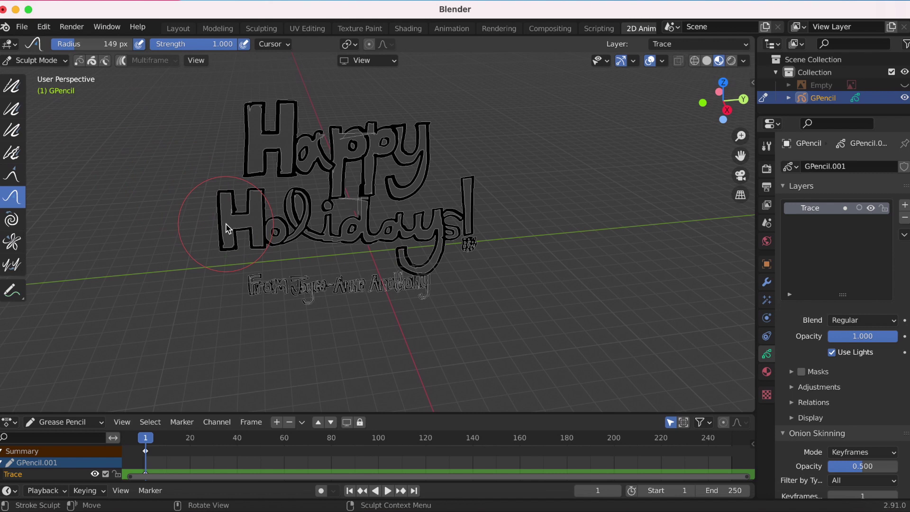
Push both H's left and shift the '!' and 'ppy' right
left_click_drag(224, 224, 208, 230)
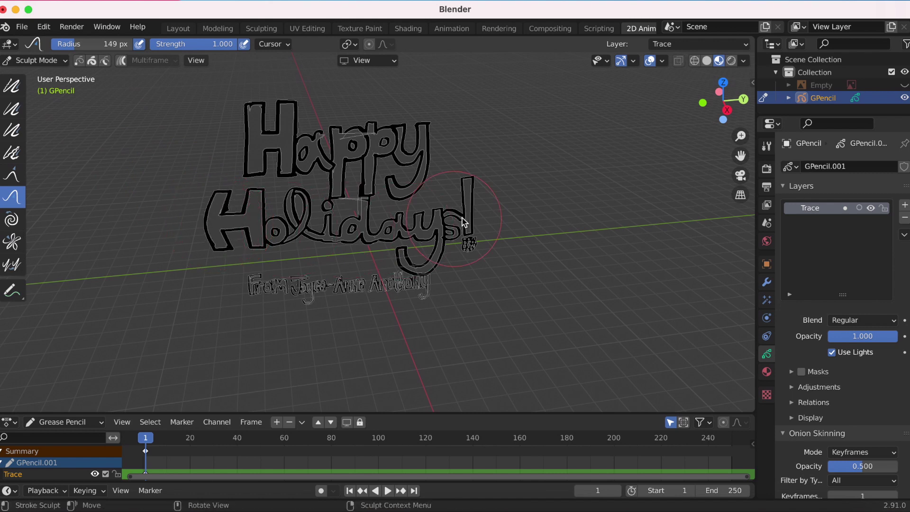
left_click_drag(487, 221, 498, 219)
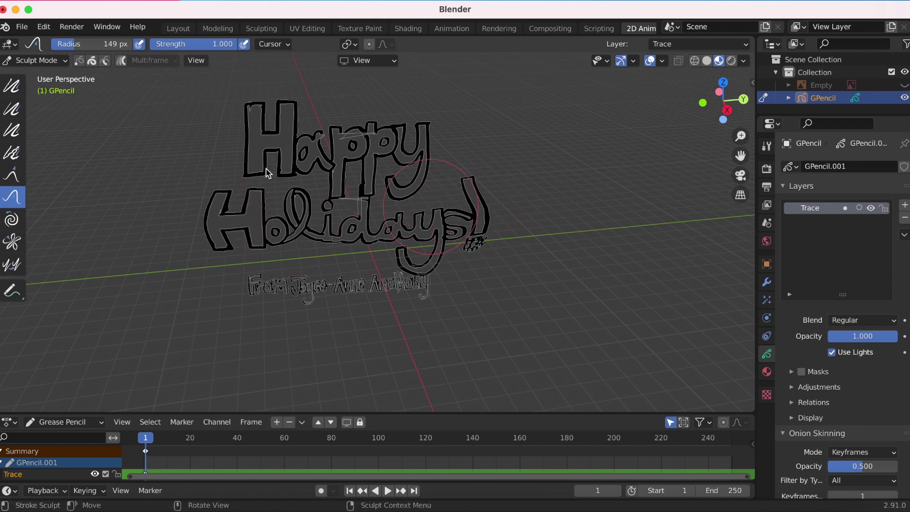
left_click_drag(260, 153, 241, 149)
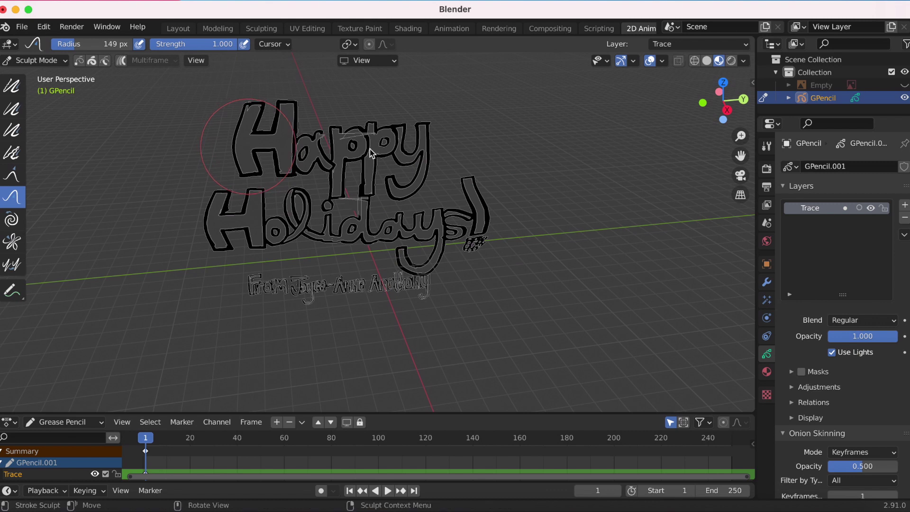
left_click_drag(417, 159, 434, 156)
Return the GPencil object to Draw mode and view it at an angle
left_click(36, 61)
left_click(33, 117)
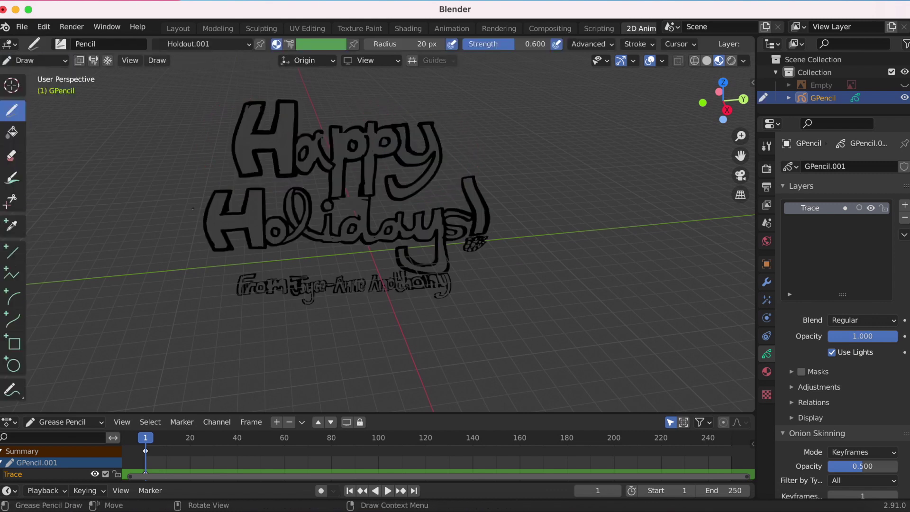
mouse_move(193, 208)
middle_mouse_down()
mouse_move(52, 205)
mouse_move(219, 233)
middle_mouse_up()
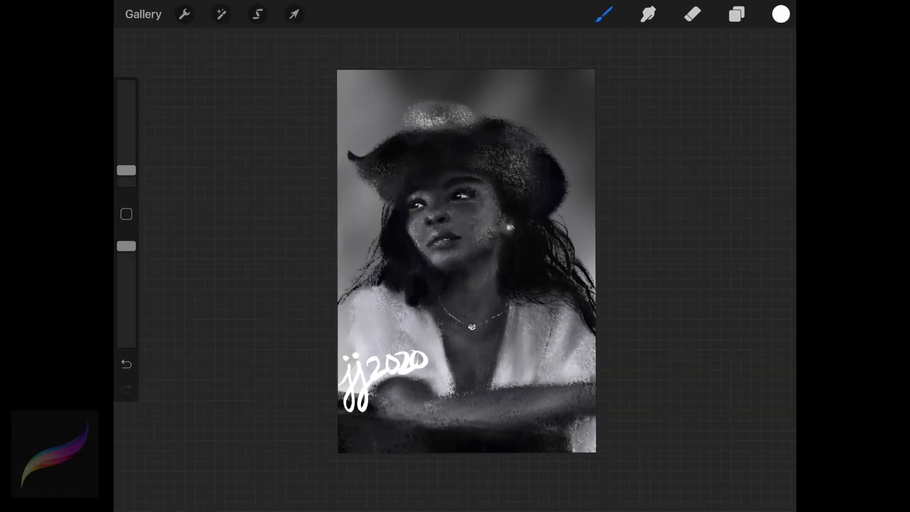
scroll(466, 261, "up", 1)
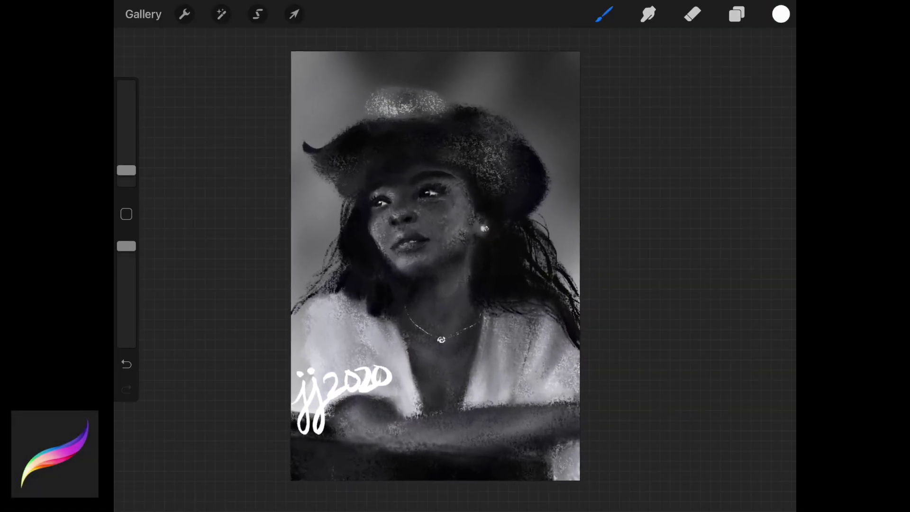
scroll(439, 266, "up", 1)
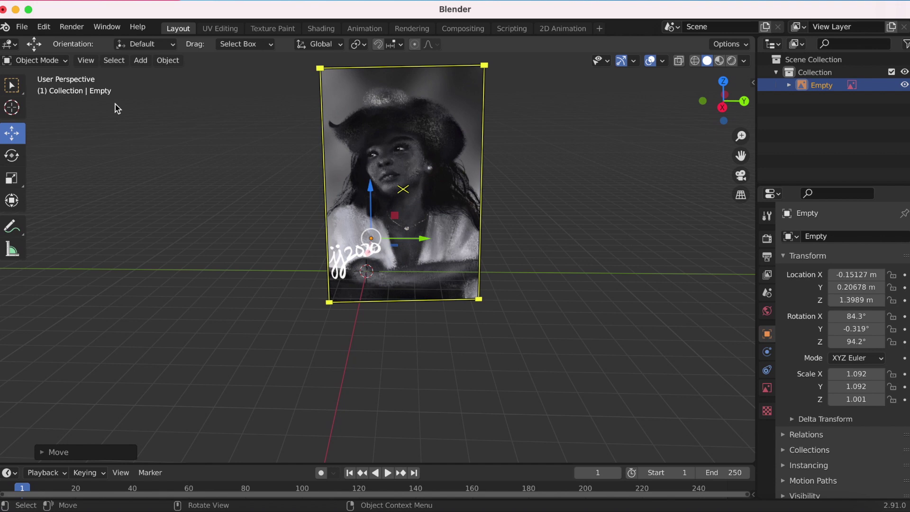
Trace the hat portrait image into a Grease Pencil drawing
left_click(11, 86)
left_click(167, 60)
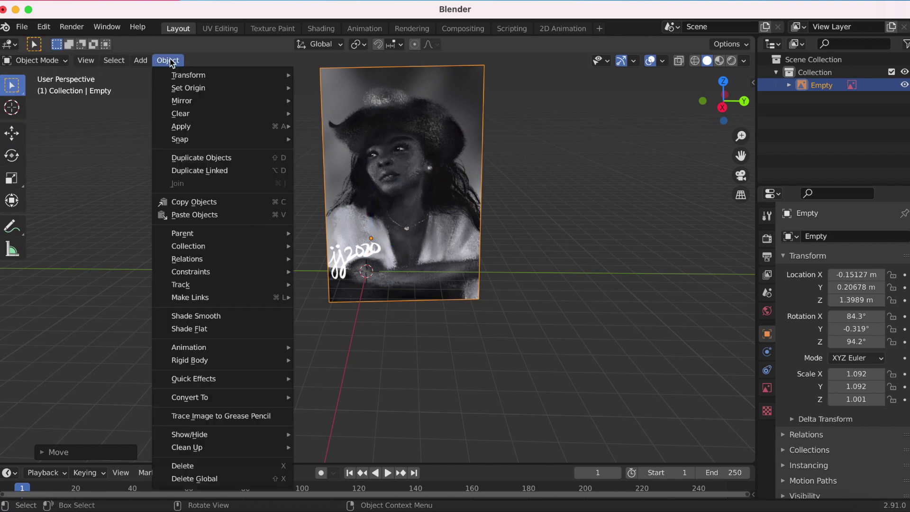
left_click(205, 417)
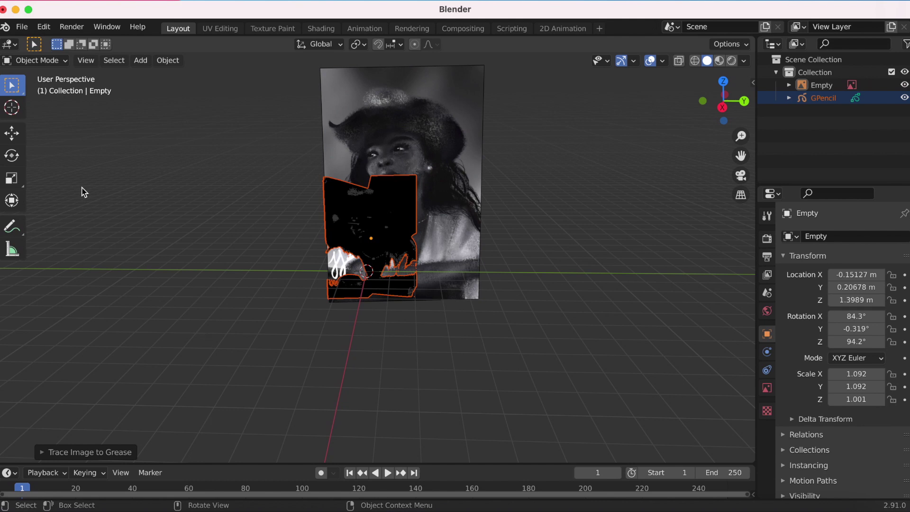
Slide the traced portrait left, enlarge it, and deselect everything
left_click(15, 137)
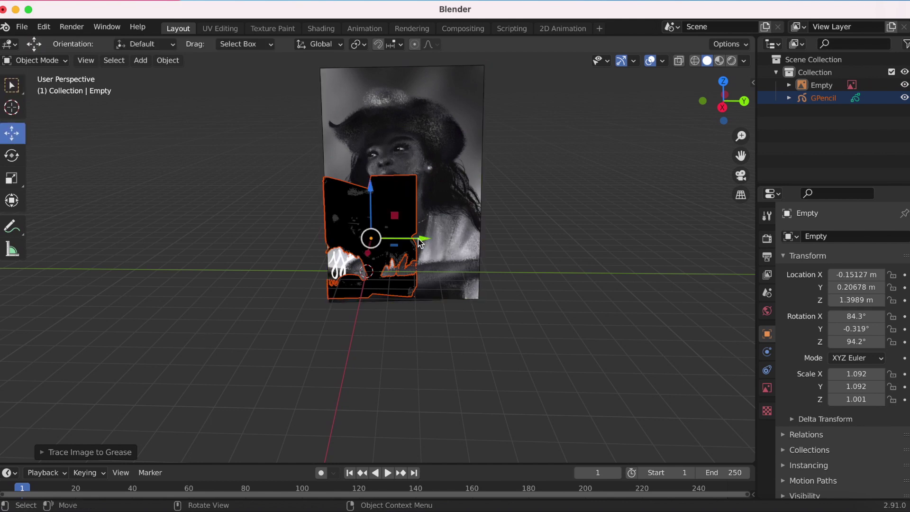
mouse_move(421, 242)
left_mouse_down()
mouse_move(219, 242)
mouse_move(205, 223)
mouse_move(218, 217)
mouse_move(300, 286)
left_mouse_up()
left_click(12, 178)
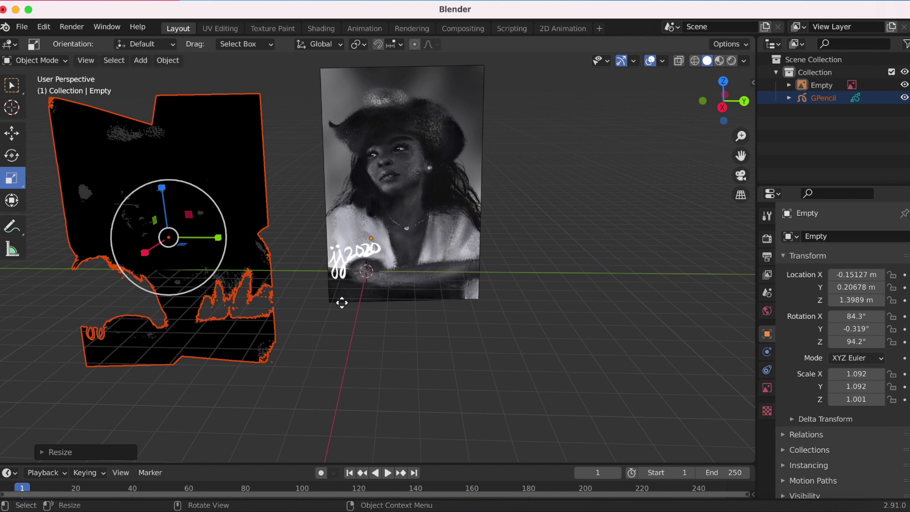
mouse_move(342, 302)
middle_mouse_down()
mouse_move(349, 288)
mouse_move(368, 285)
mouse_move(350, 299)
middle_mouse_up()
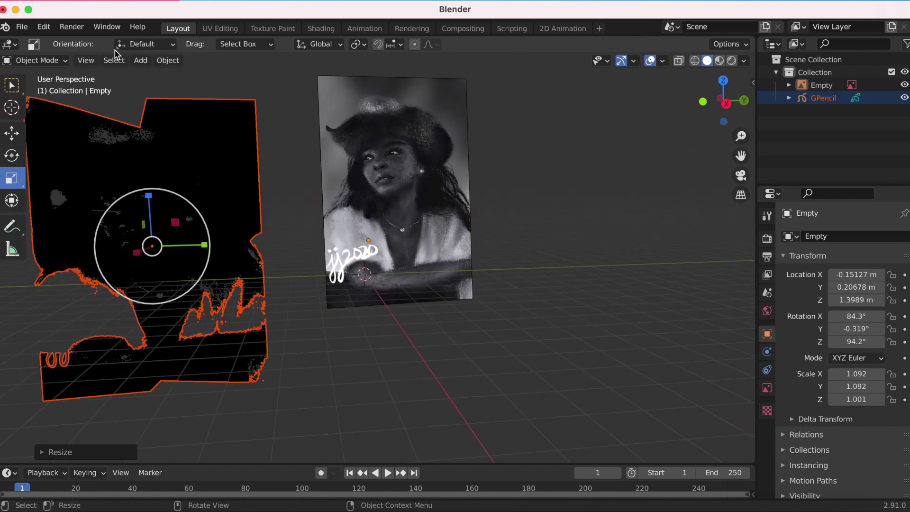
left_click(114, 61)
left_click(144, 90)
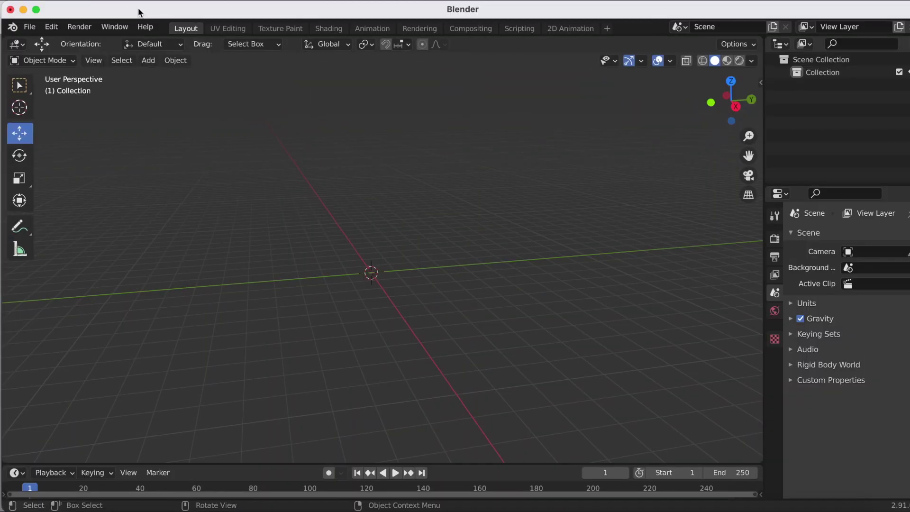
Trace the black-and-white portrait photo into Grease Pencil strokes
left_click_drag(140, 12, 459, 1)
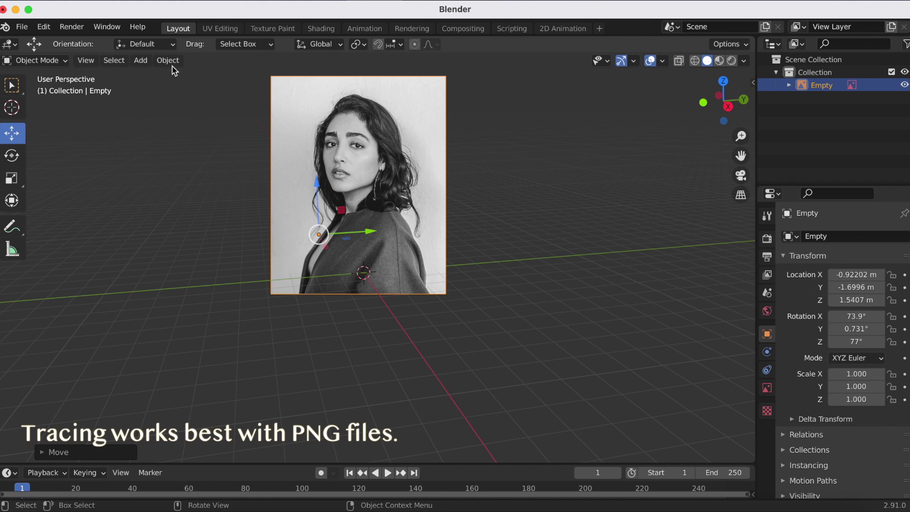
left_click(11, 88)
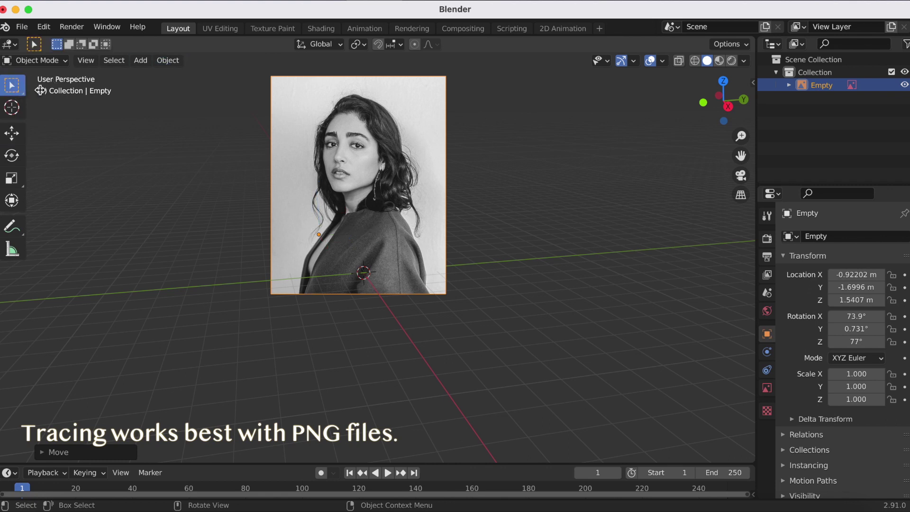
left_click(169, 61)
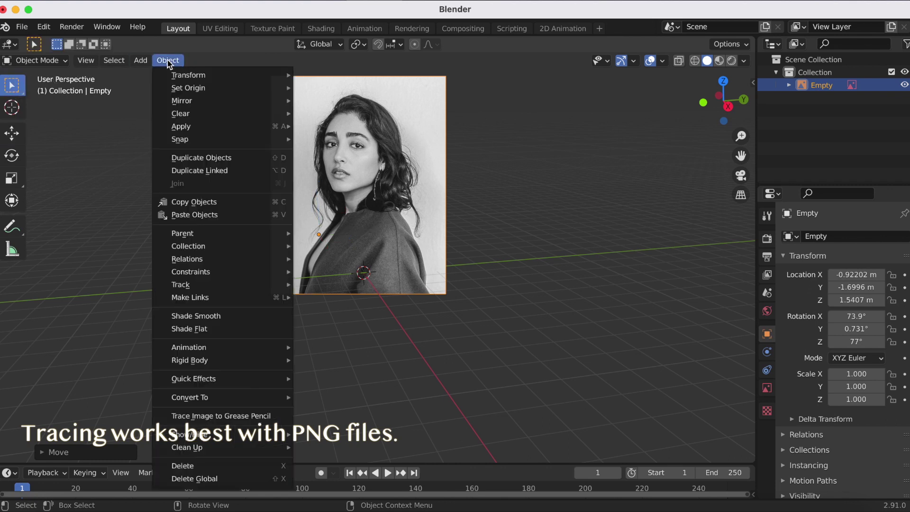
left_click(184, 418)
Enlarge the traced portrait, raise it upward, and deselect everything
key("s")
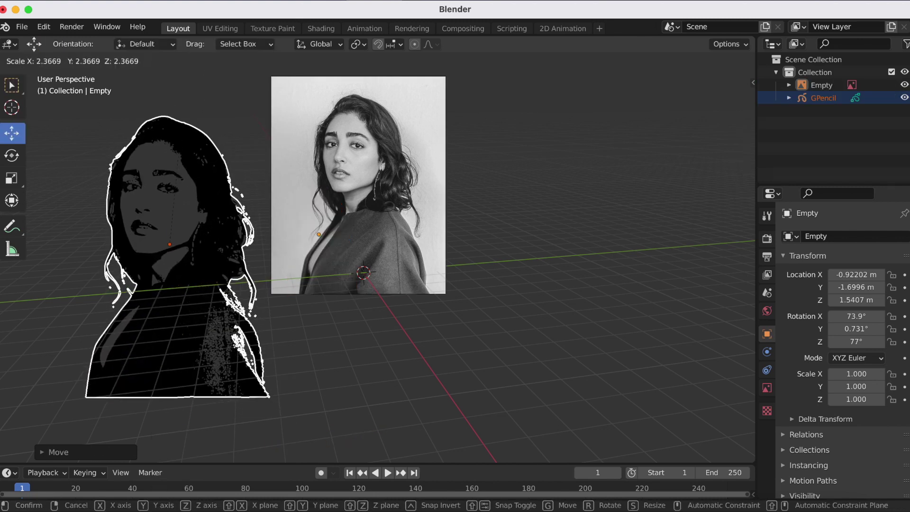
left_click(150, 197)
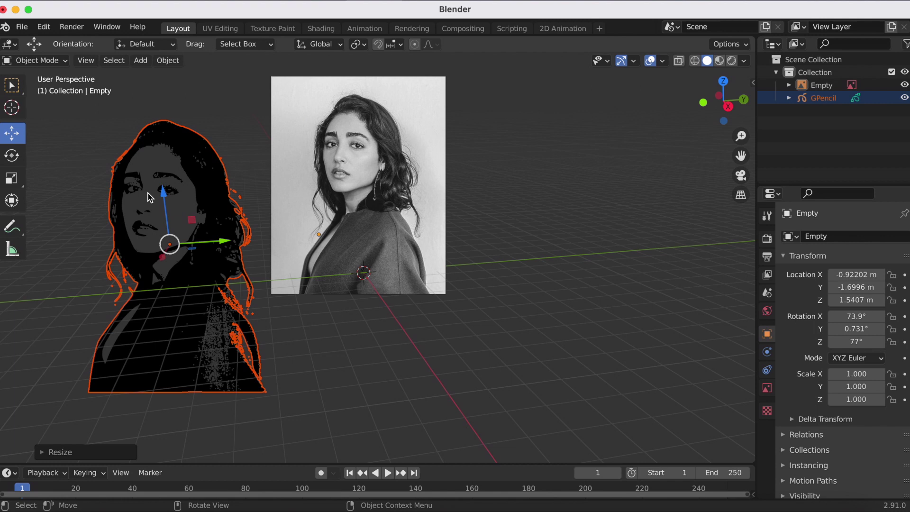
left_click_drag(166, 190, 170, 151)
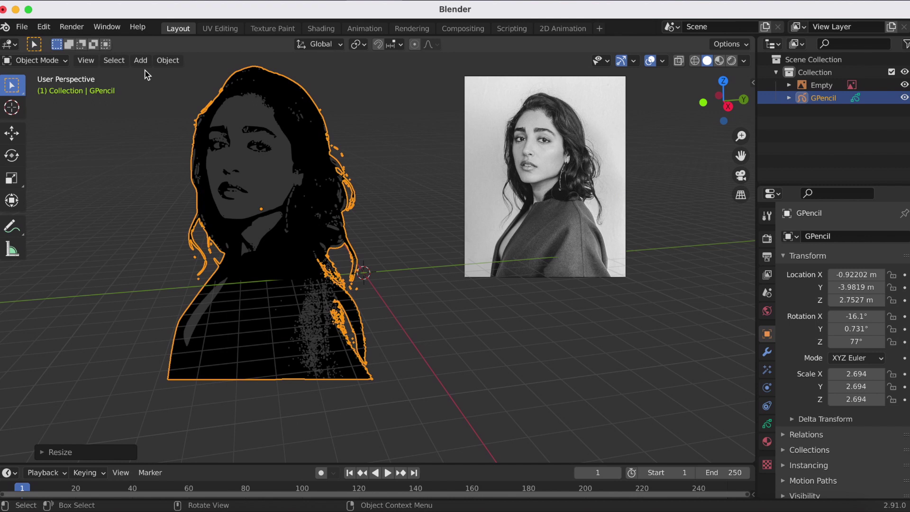
left_click(114, 61)
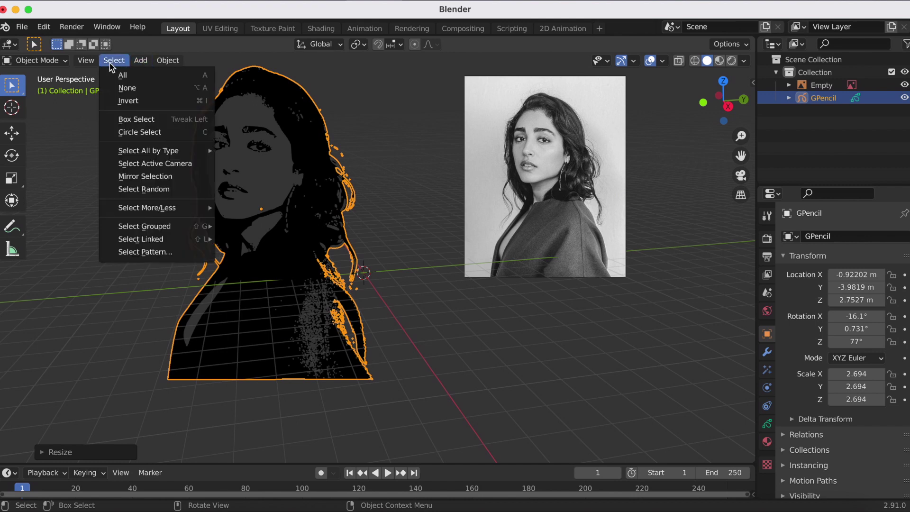
left_click(113, 88)
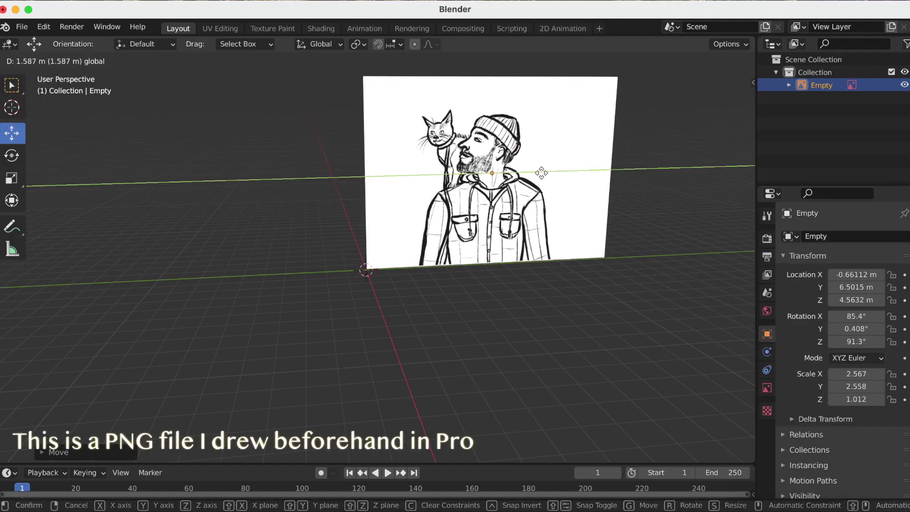
Move the image plane right and trace the man-with-cat sketch into Grease Pencil
left_click(546, 174)
left_click(161, 62)
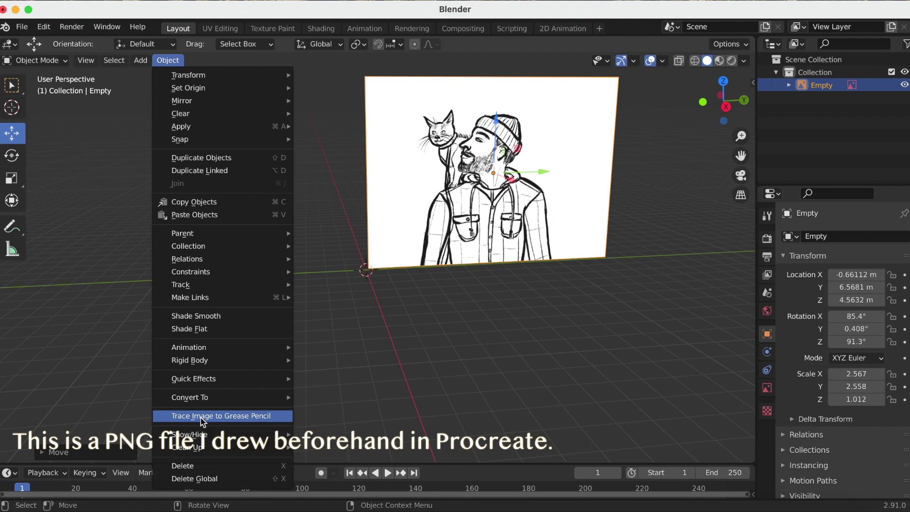
left_click(236, 416)
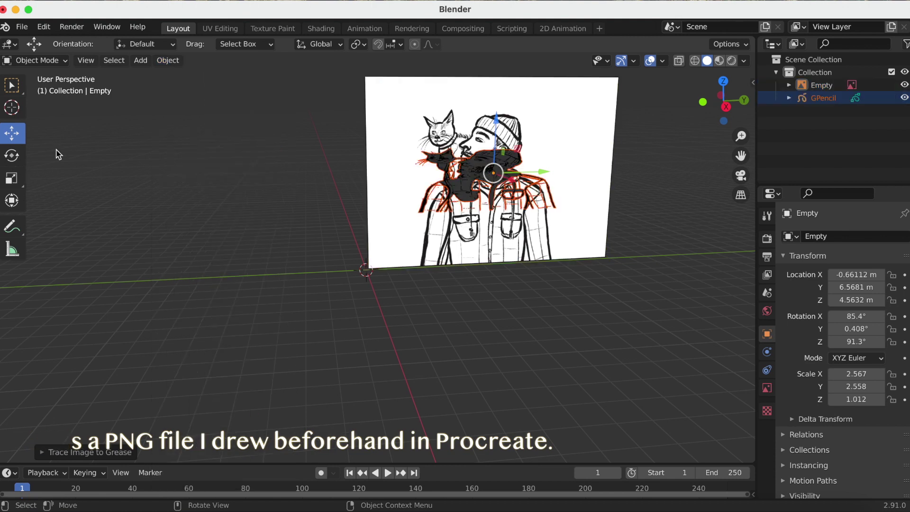
Move the trace left along Y, enlarge it, and stretch it slightly taller
key("g")
key("y")
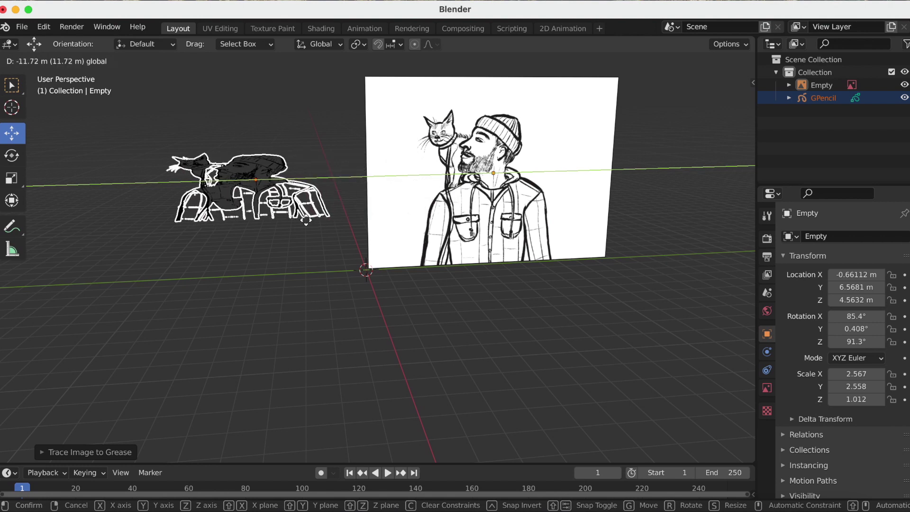
left_click(306, 219)
left_click(12, 178)
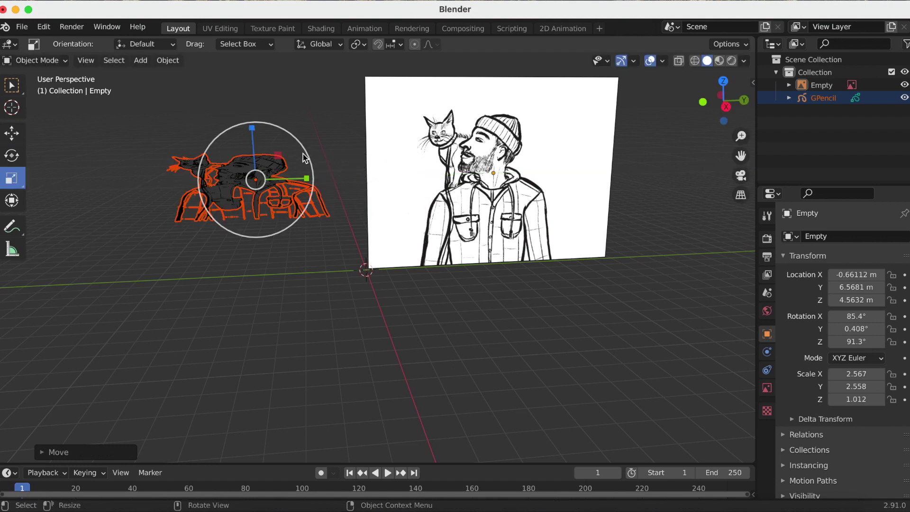
mouse_move(280, 152)
left_mouse_down()
mouse_move(289, 140)
mouse_move(258, 112)
mouse_move(253, 53)
mouse_move(254, 459)
left_mouse_up()
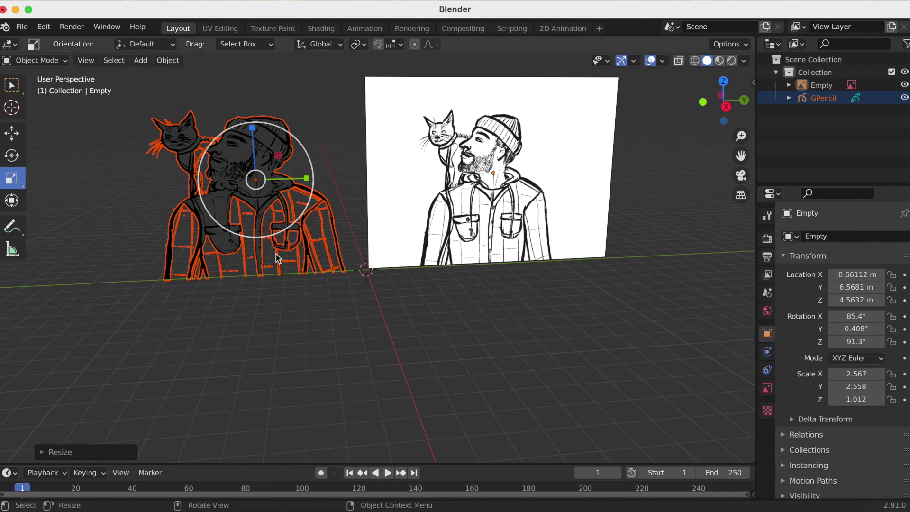
left_click_drag(252, 128, 251, 117)
Enlarge the GPencil.001 woods drawing and stretch it taller along Z
left_click(11, 132)
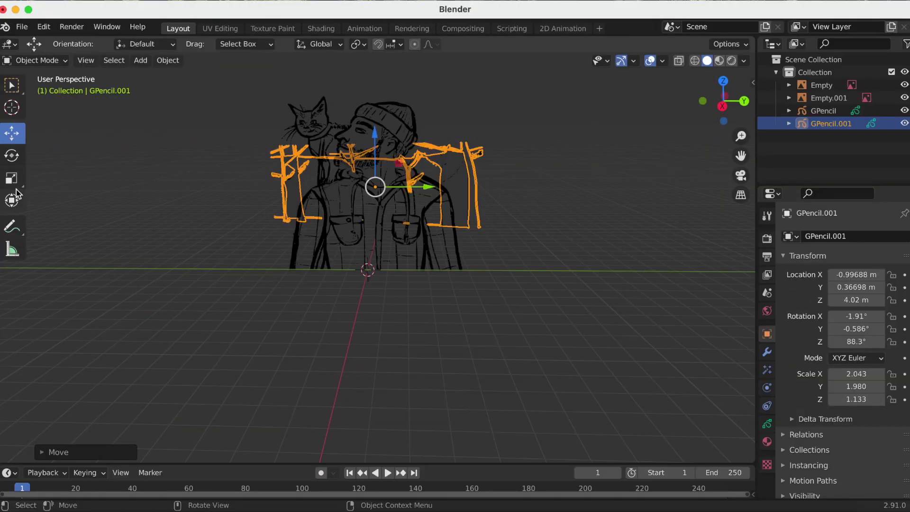
left_click_drag(401, 163, 407, 150)
left_click(379, 146)
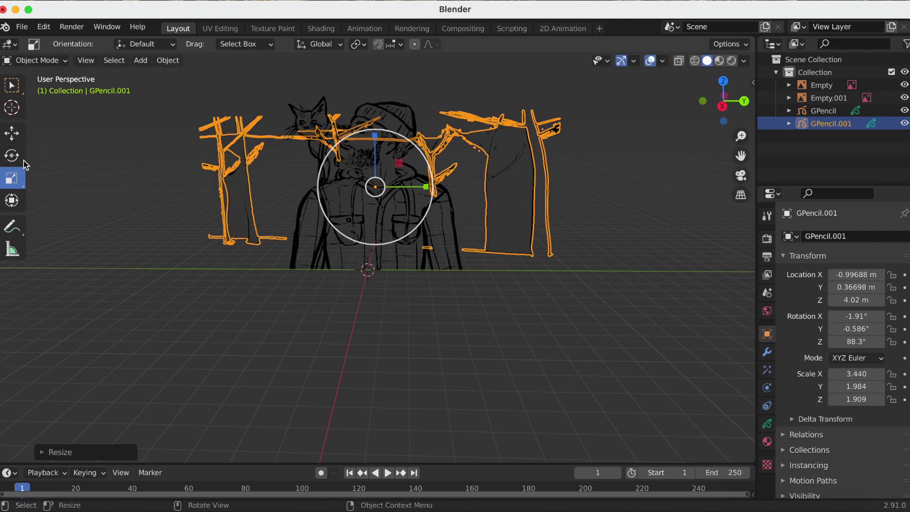
key("s")
key("z")
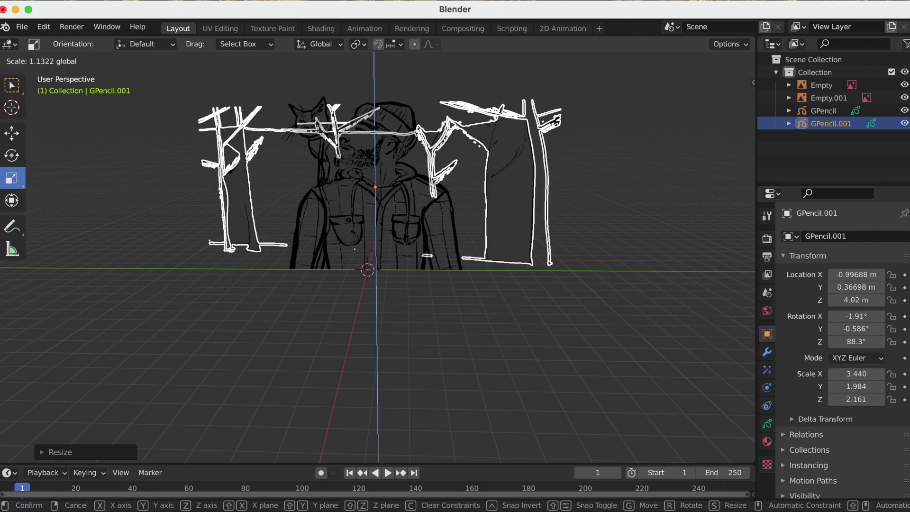
left_click_drag(372, 110, 365, 102)
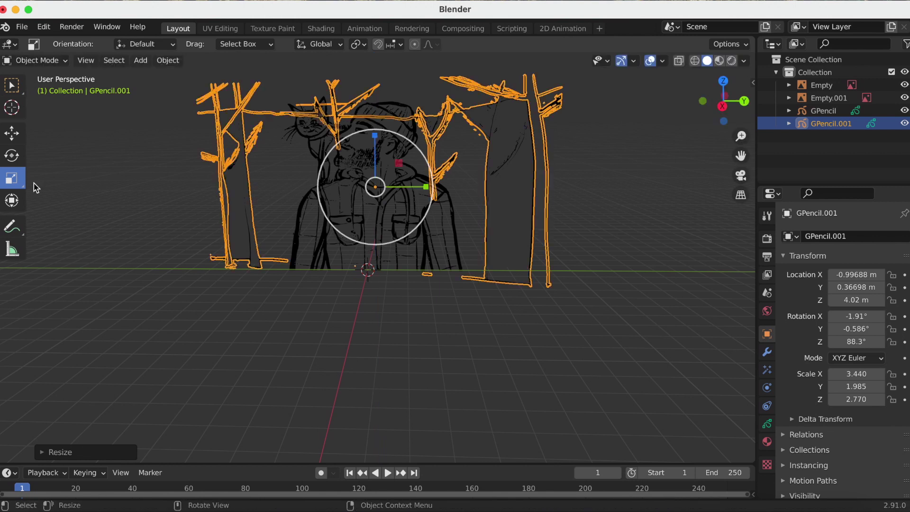
Raise the woods drawing to Z 4.3381, stretch to Z scale 2.966, and shift along Y
left_click(12, 133)
left_click_drag(378, 137, 378, 121)
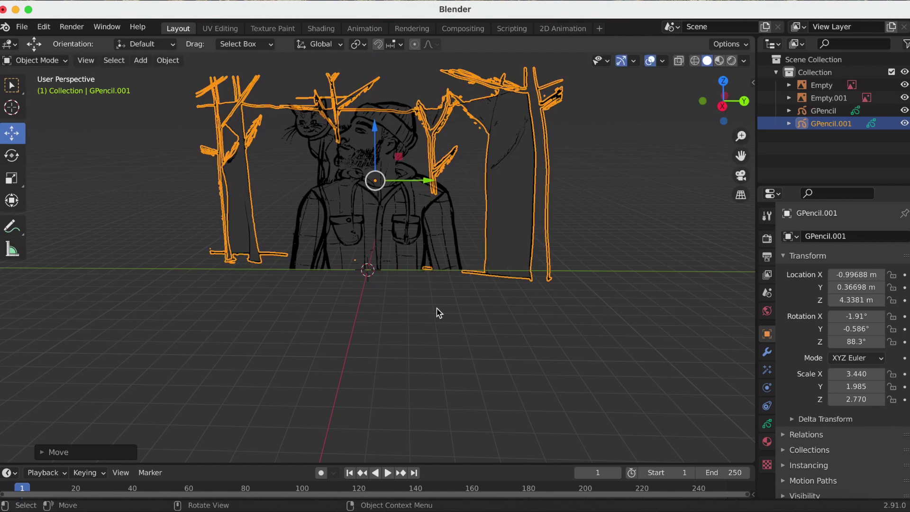
scroll(436, 308, "left", 5)
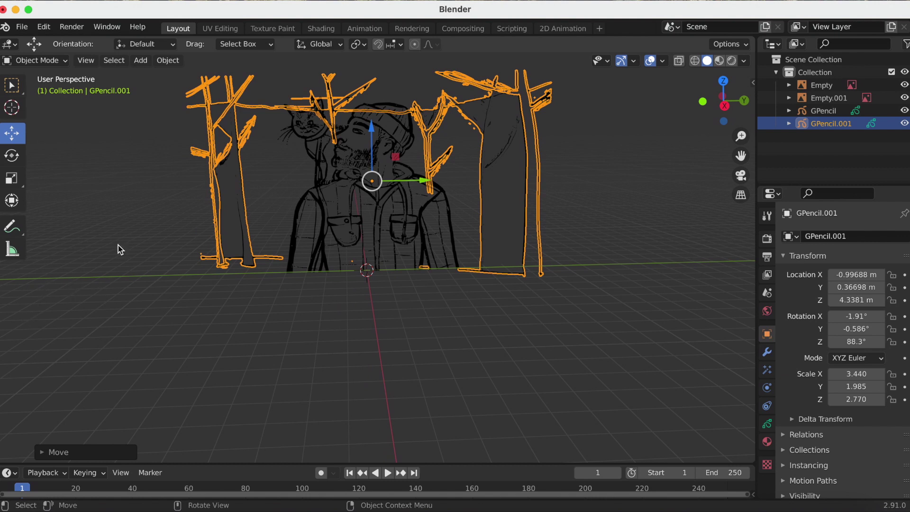
left_click(12, 178)
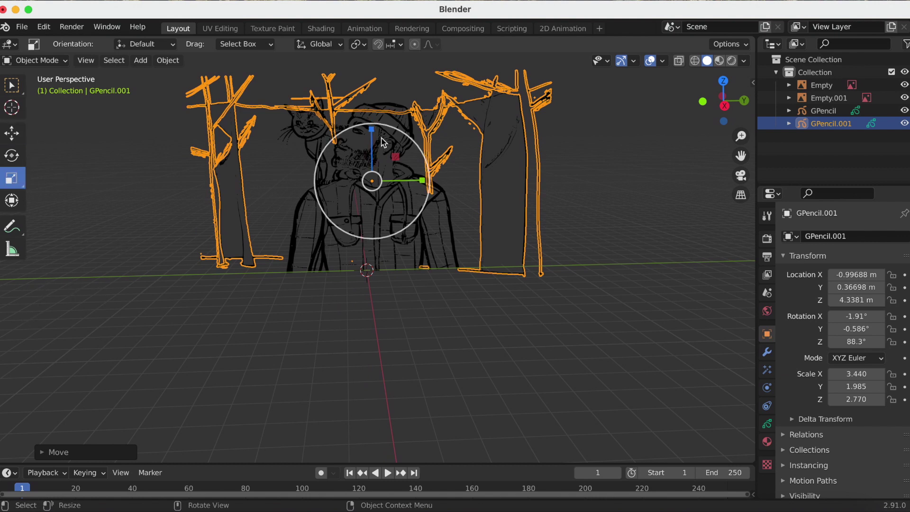
left_click_drag(372, 129, 373, 126)
left_click(11, 133)
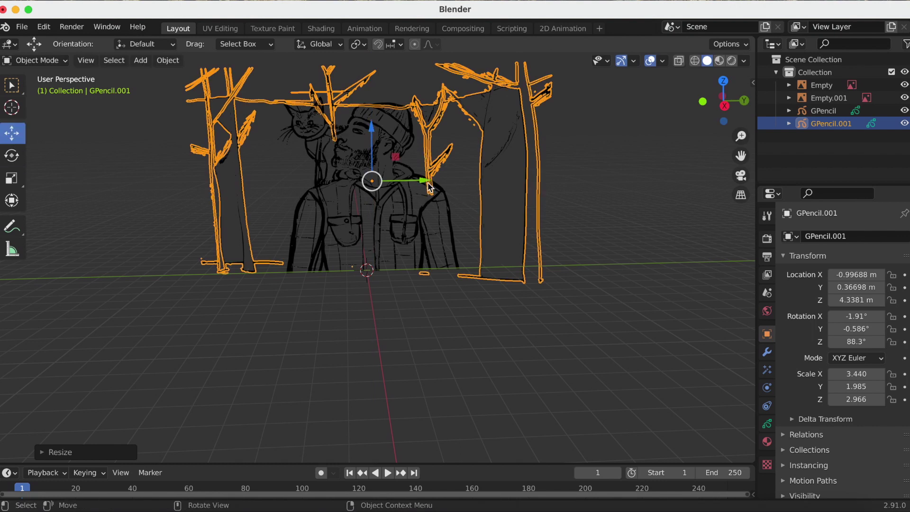
mouse_move(429, 185)
left_mouse_down()
mouse_move(442, 180)
mouse_move(434, 182)
left_mouse_up()
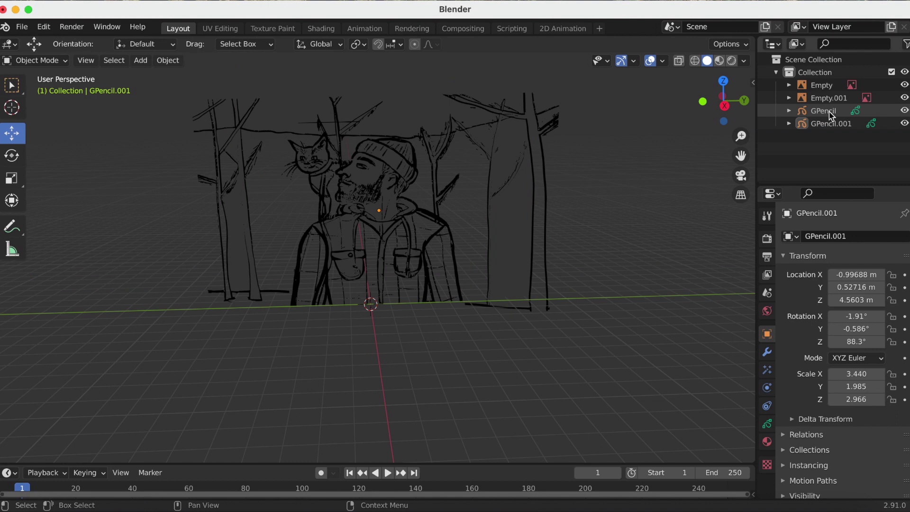
Select the man-with-cat GPencil and stop scene lights affecting its Trace layer
left_click(832, 115)
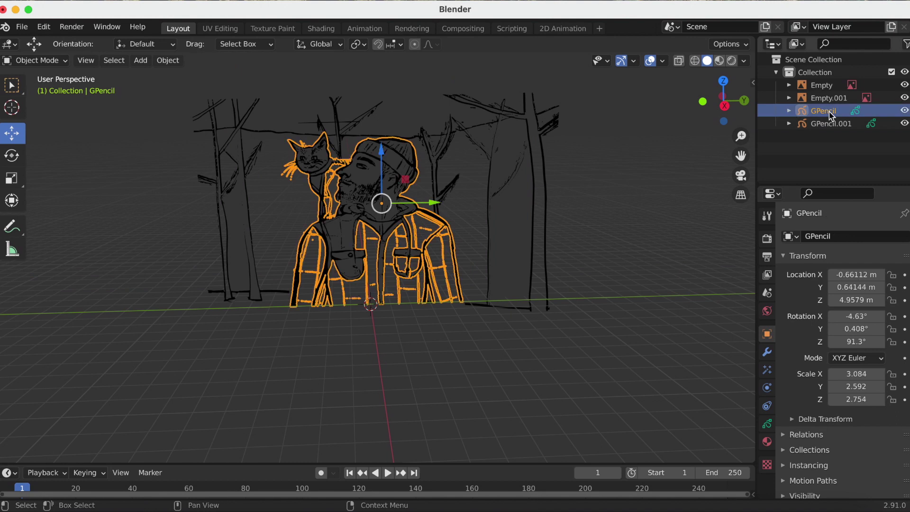
left_click(768, 424)
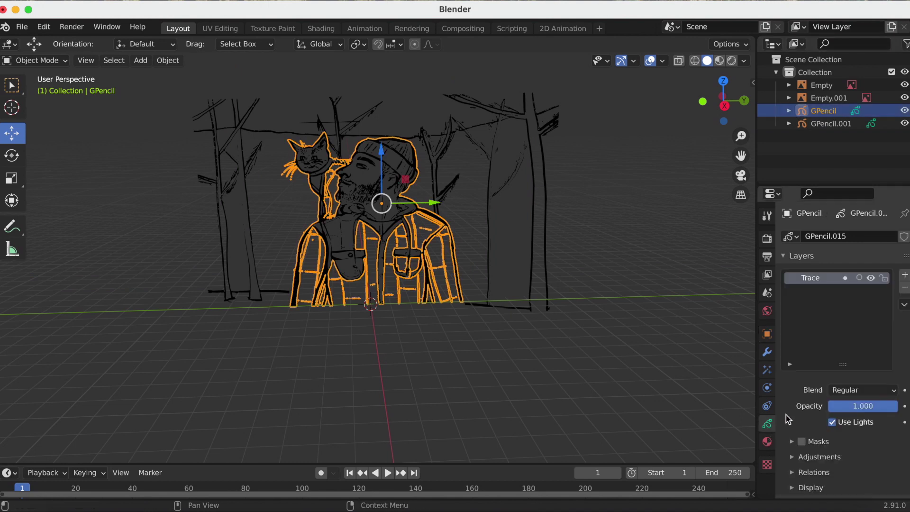
left_click(832, 422)
left_click(768, 444)
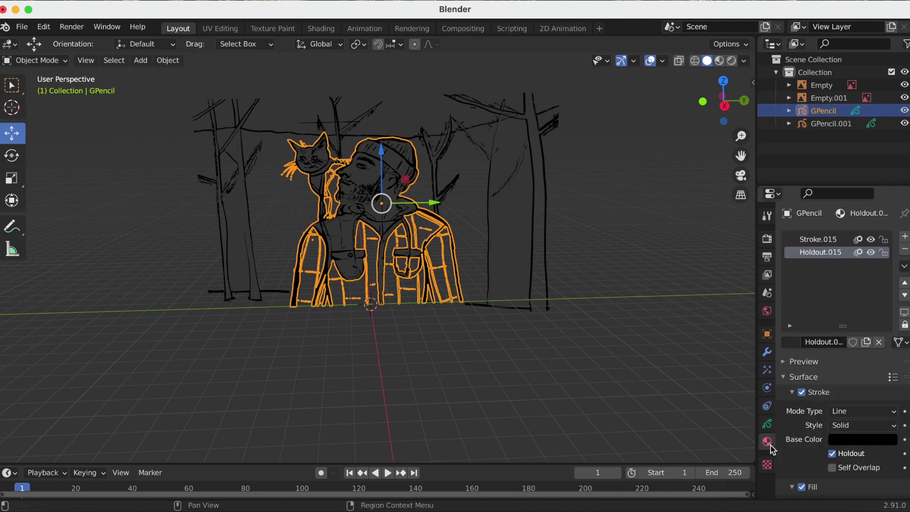
left_click(769, 425)
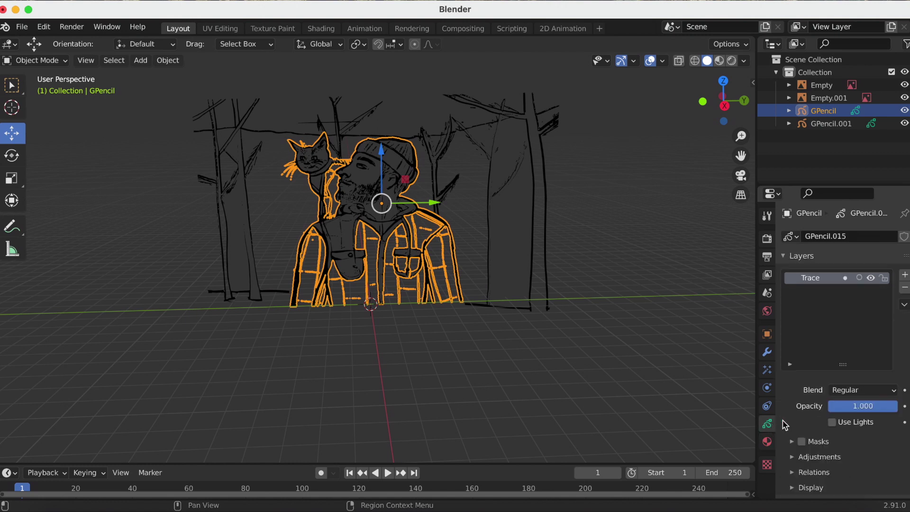
Switch the man-with-cat drawing into Draw mode
left_click(119, 61)
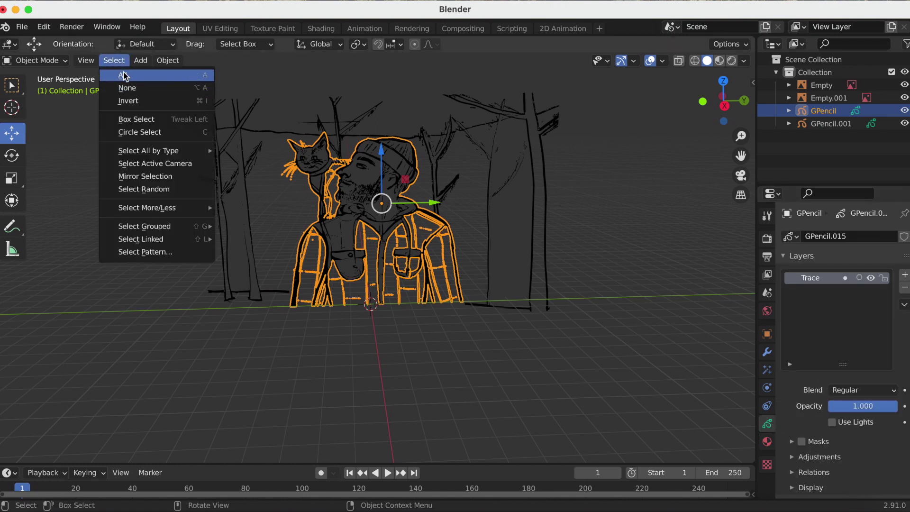
left_click(41, 60)
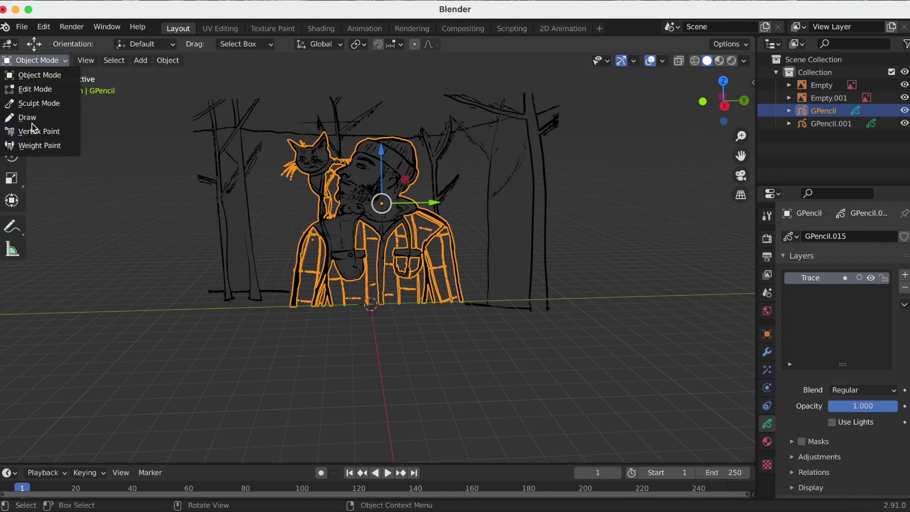
left_click(29, 119)
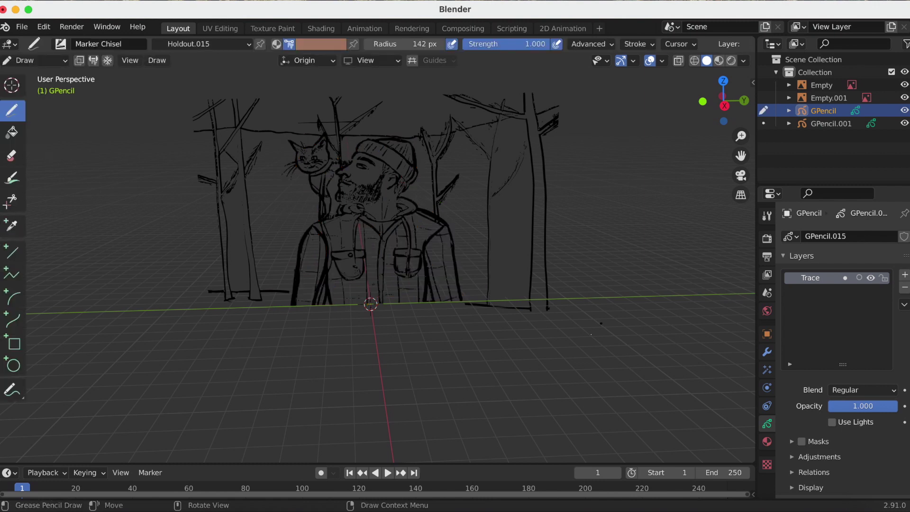
Add a layer named 'Skin Color' below Trace and show the materials
left_click(905, 277)
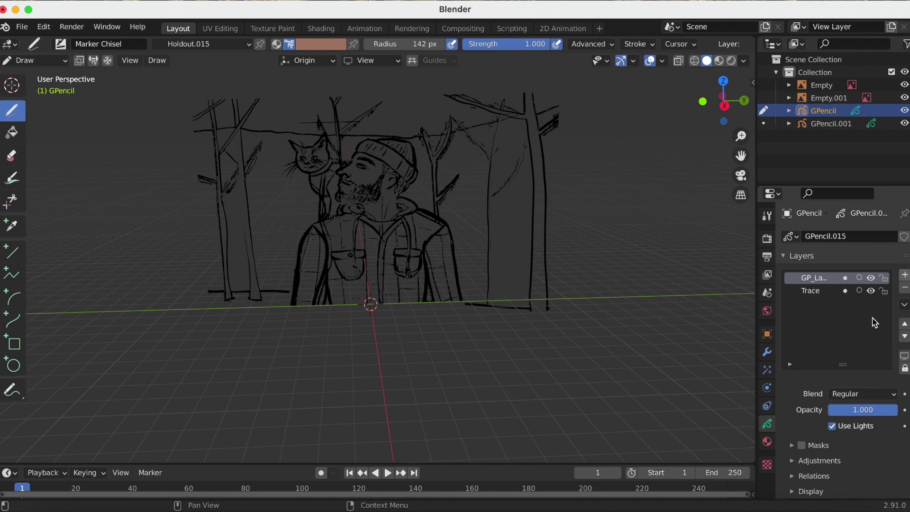
left_click(905, 336)
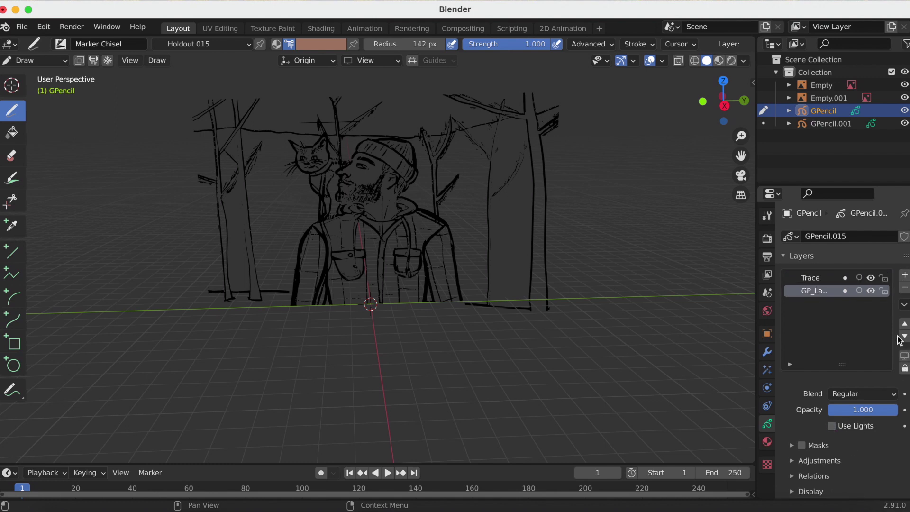
double_click(814, 291)
type("Skin Color")
key("Return")
left_click(765, 444)
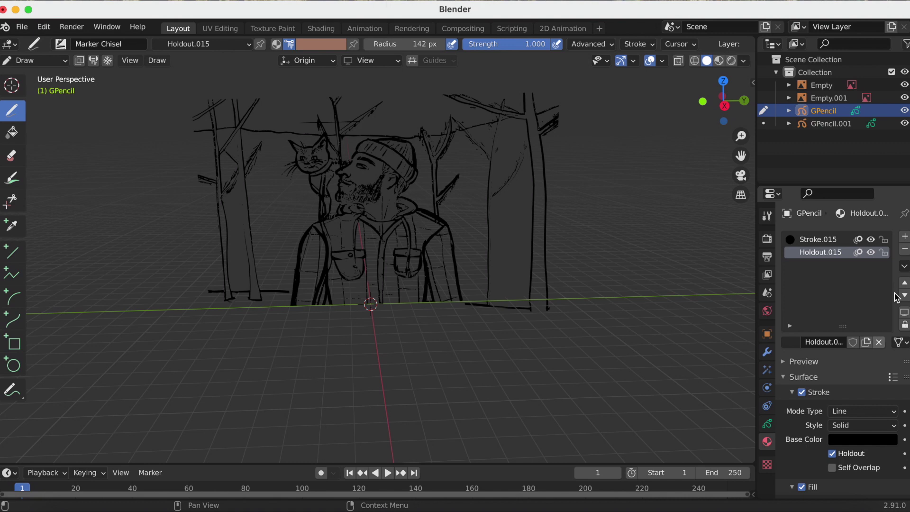
Add a new material named SkinColor with a tan stroke colour (H 0.056, S 0.270, V 0.573)
left_click(905, 236)
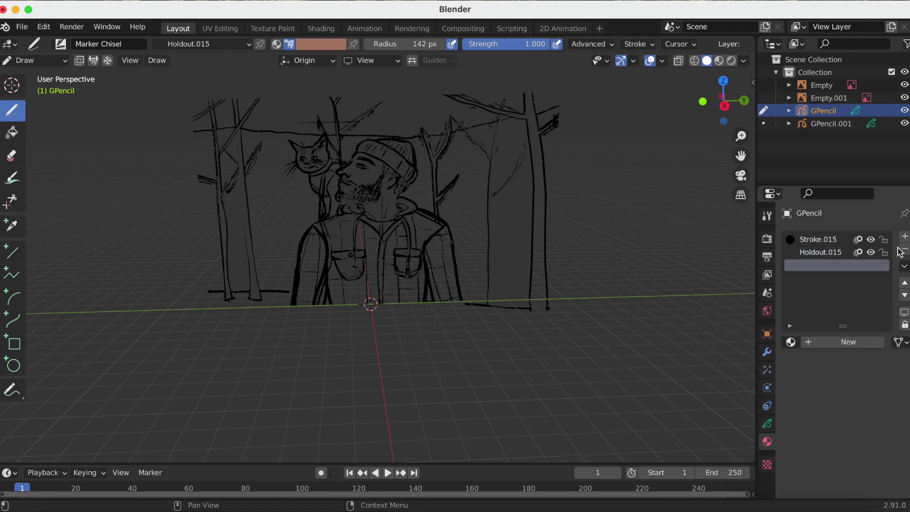
left_click(812, 350)
double_click(826, 266)
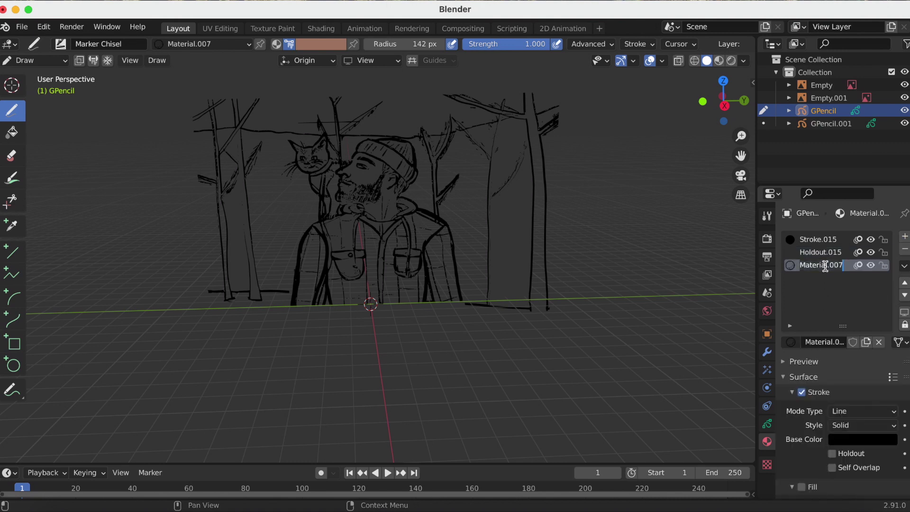
type("Skin")
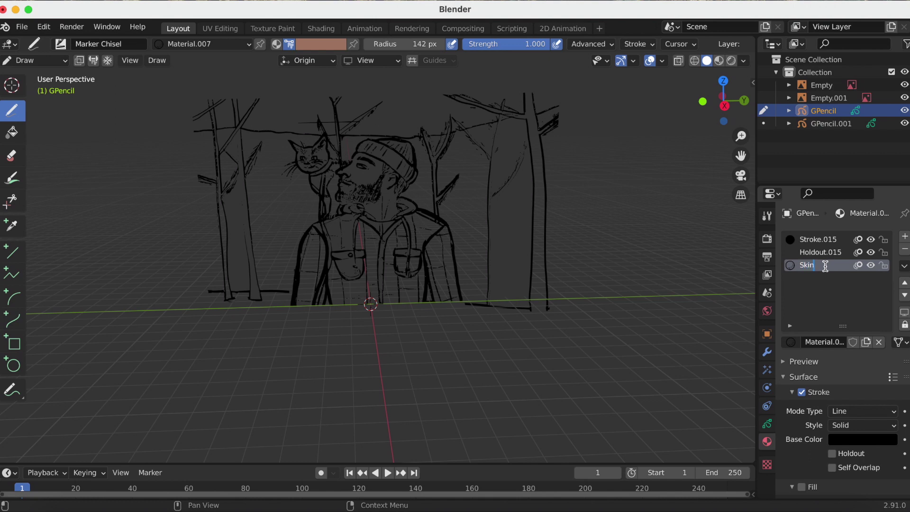
type("Color")
key("Return")
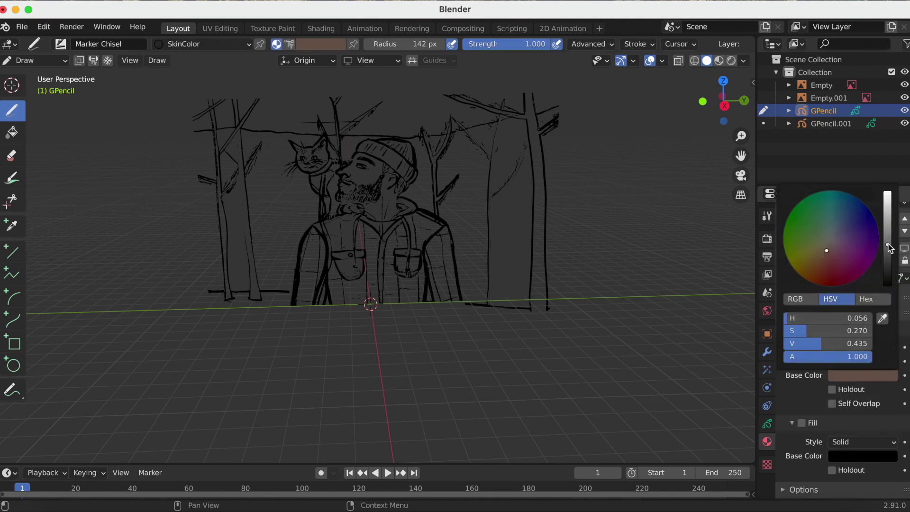
left_click_drag(887, 244, 887, 232)
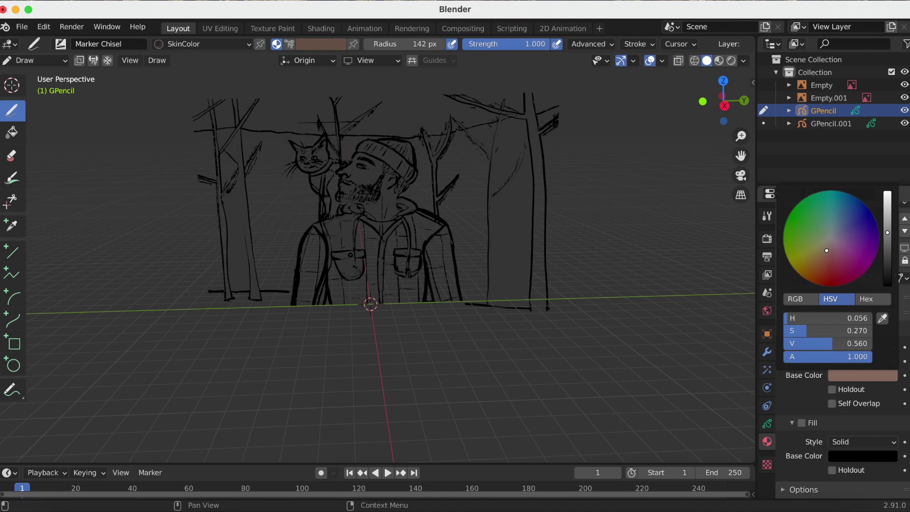
Set SkinColor's fill colour to the same brown as its stroke using the eyedropper
left_click(829, 455)
left_click(885, 403)
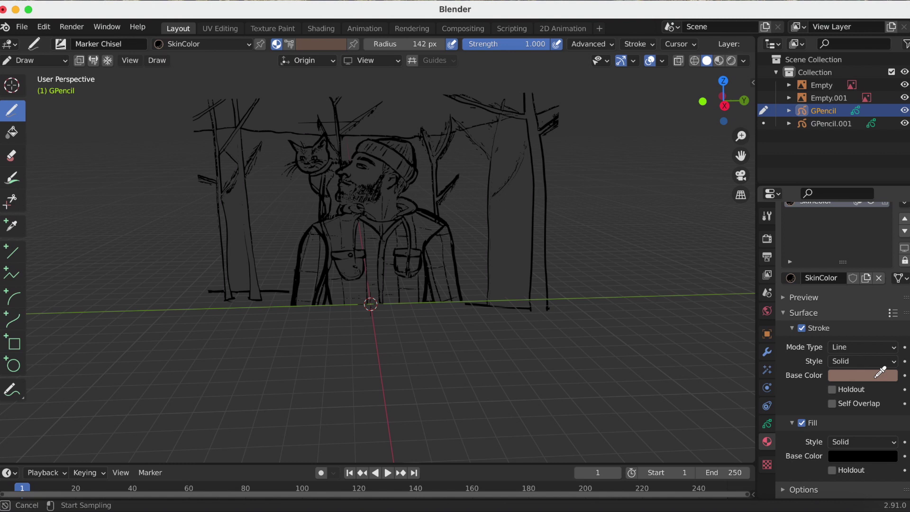
left_click(876, 381)
Zoom in on the drawing and paint skin colour over the man's chest
middle_click_drag(669, 112, 683, 149, "shift")
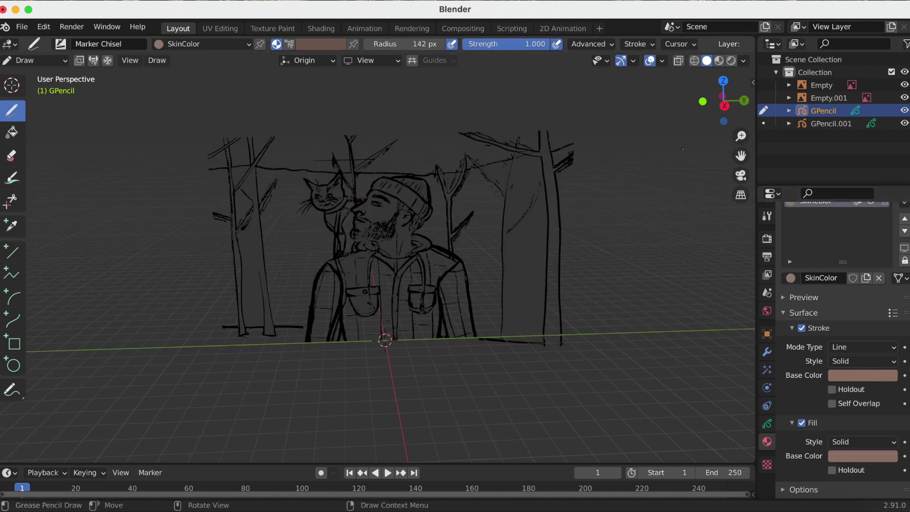
scroll(683, 148, "up", 1)
scroll(840, 303, "up", 3)
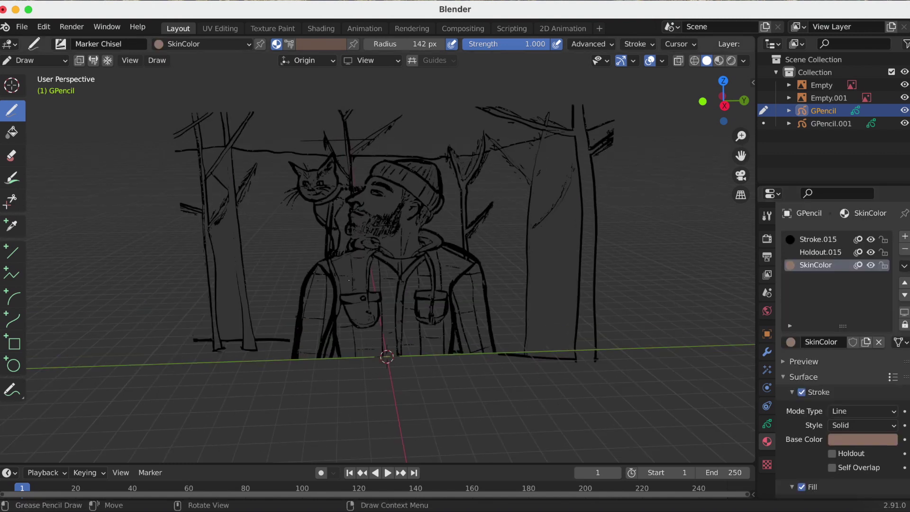
mouse_move(379, 284)
left_mouse_down()
mouse_move(387, 327)
mouse_move(424, 325)
mouse_move(431, 275)
mouse_move(401, 265)
left_mouse_up()
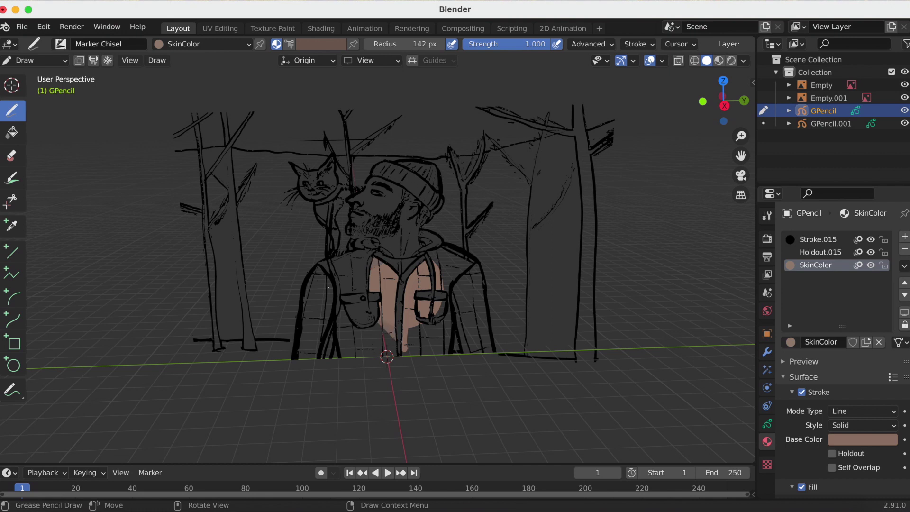
left_click(328, 287)
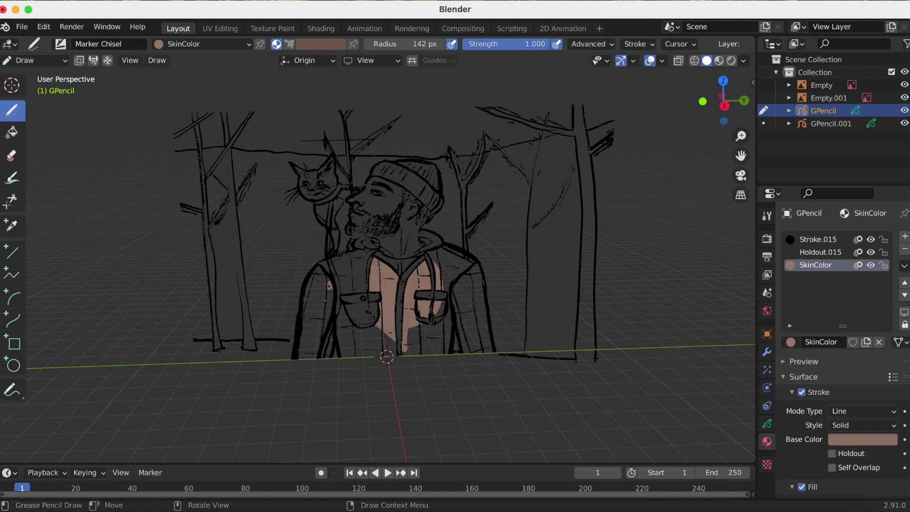
Check the Holdout.015 material's visibility, then paint SkinColor across the man's lower shirt
left_click(873, 252)
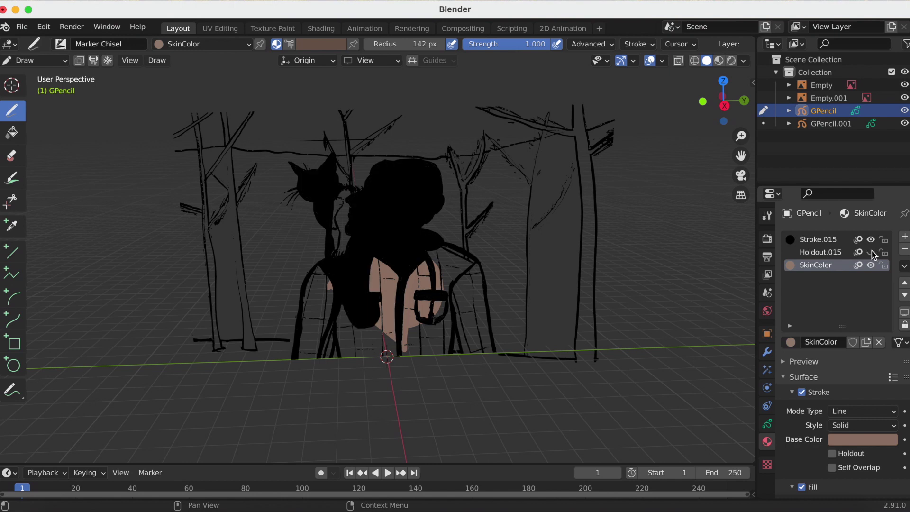
left_click(872, 252)
left_click(872, 252)
left_click(872, 252)
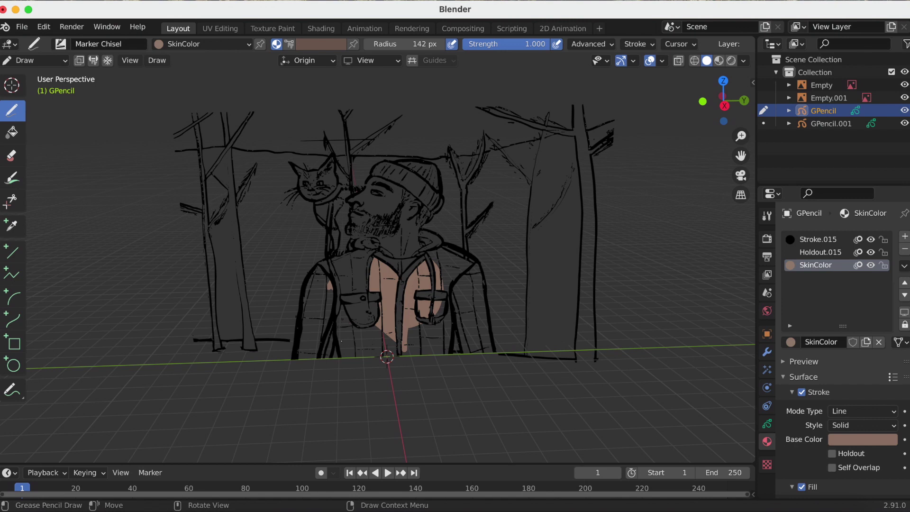
mouse_move(342, 341)
left_mouse_down()
mouse_move(344, 348)
mouse_move(398, 350)
mouse_move(451, 336)
mouse_move(458, 270)
left_mouse_up()
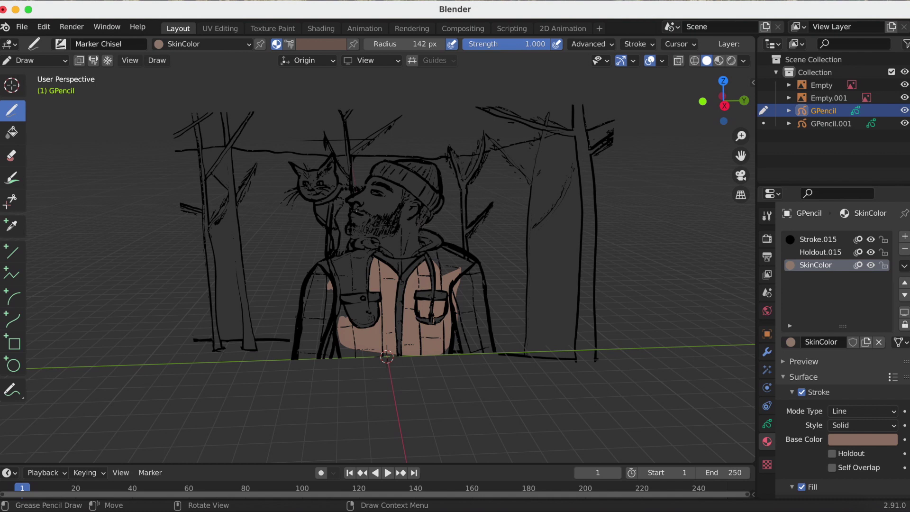
Make Trace the active layer and set its opacity to 0.999
left_click(767, 424)
left_click(818, 281)
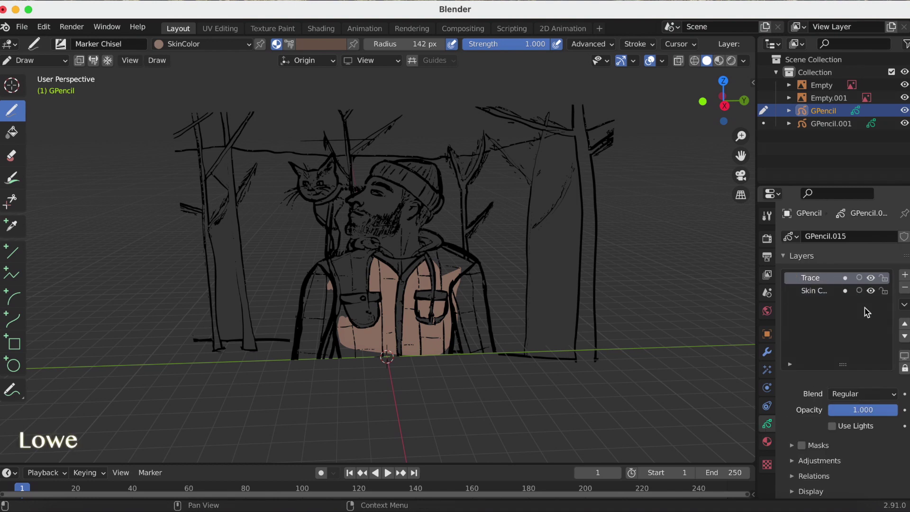
left_click_drag(864, 411, 864, 410)
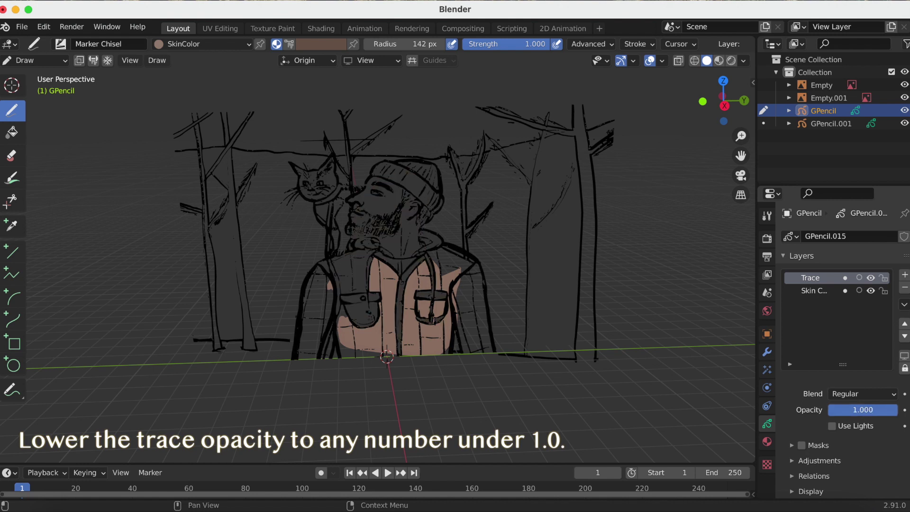
left_click(888, 410)
type("0.9")
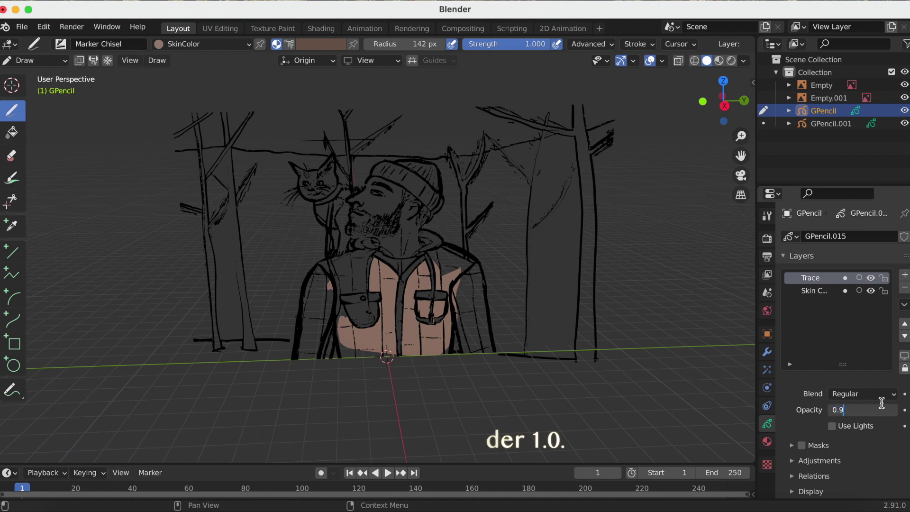
type("99")
key("Return")
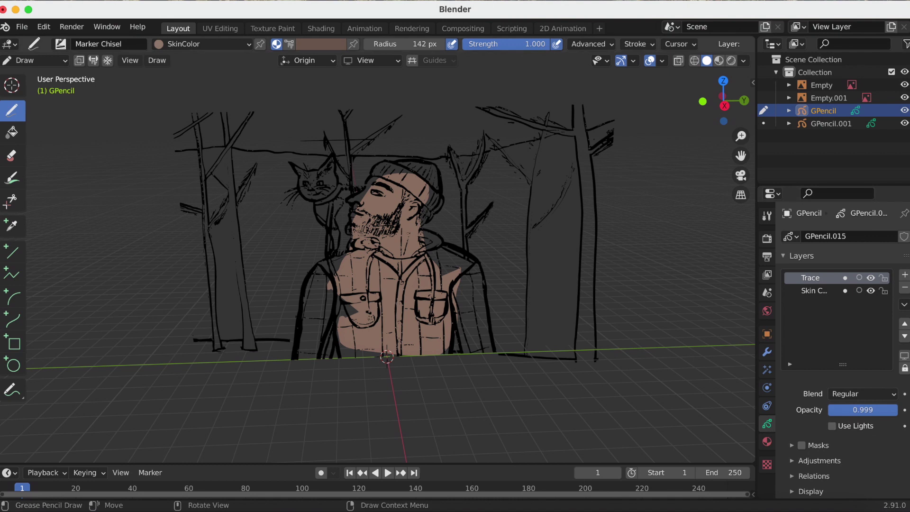
Undo a trial shoulder stroke, make Skin Color the active layer, and return to the SkinColor material
mouse_move(322, 276)
left_mouse_down()
mouse_move(324, 323)
mouse_move(327, 310)
left_mouse_up()
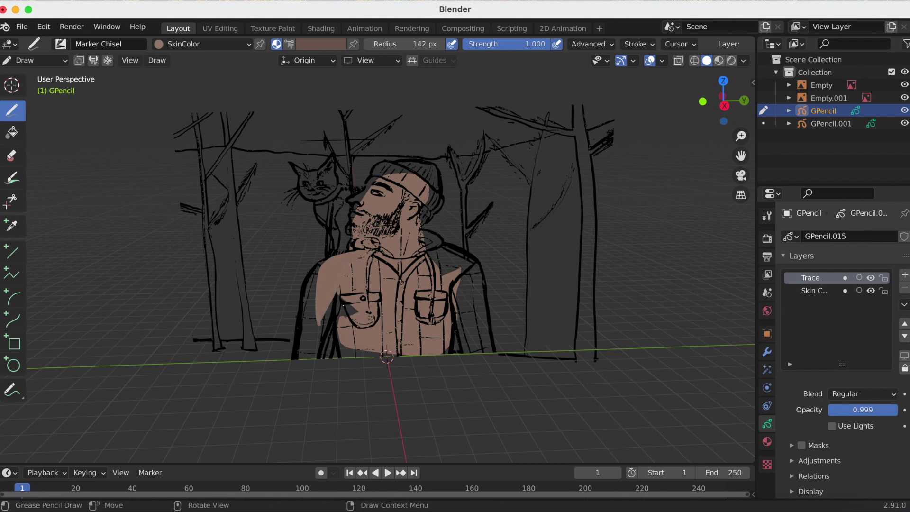
key("ctrl+z")
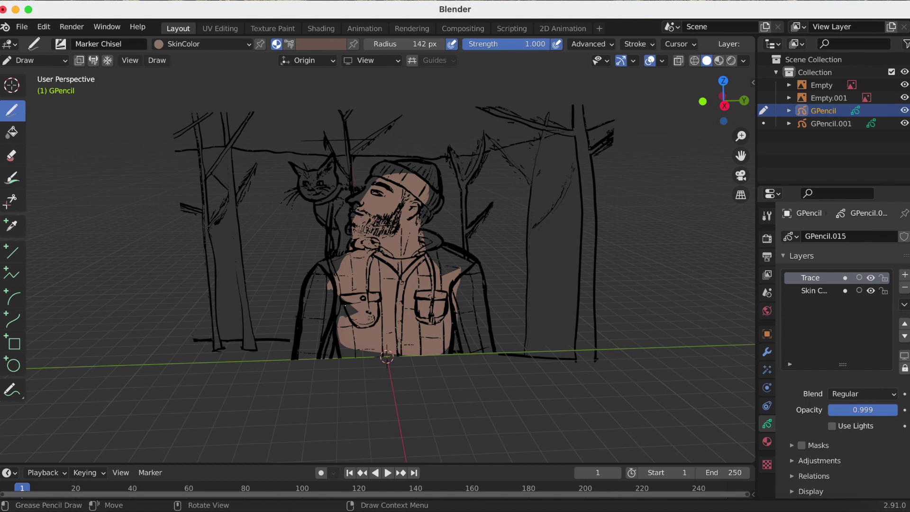
left_click(767, 441)
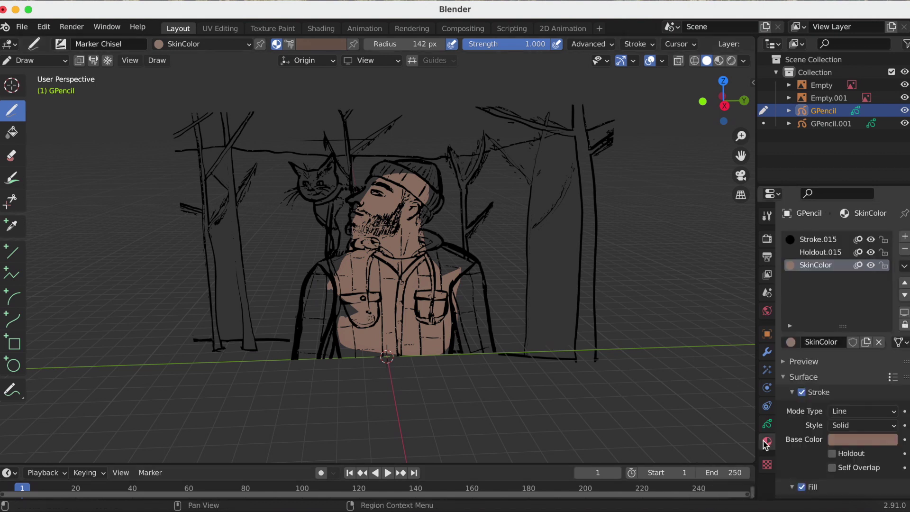
left_click(767, 423)
left_click(815, 291)
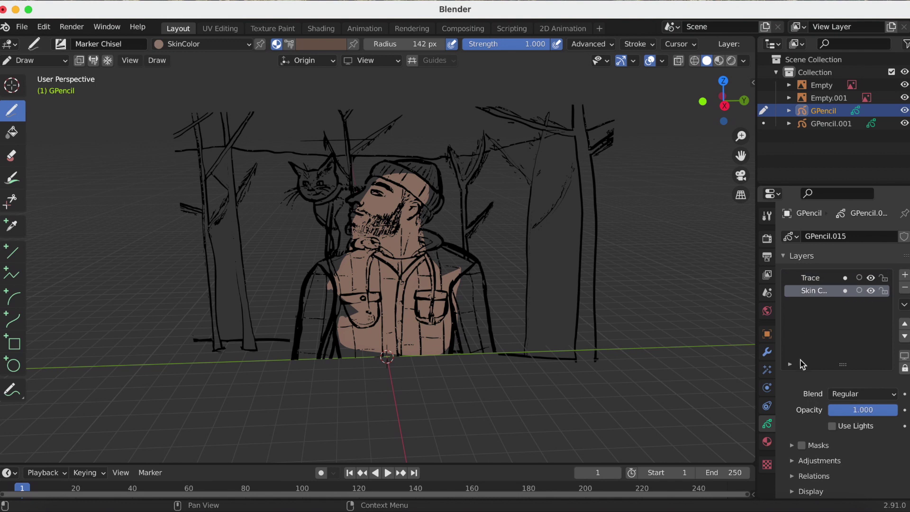
left_click(767, 443)
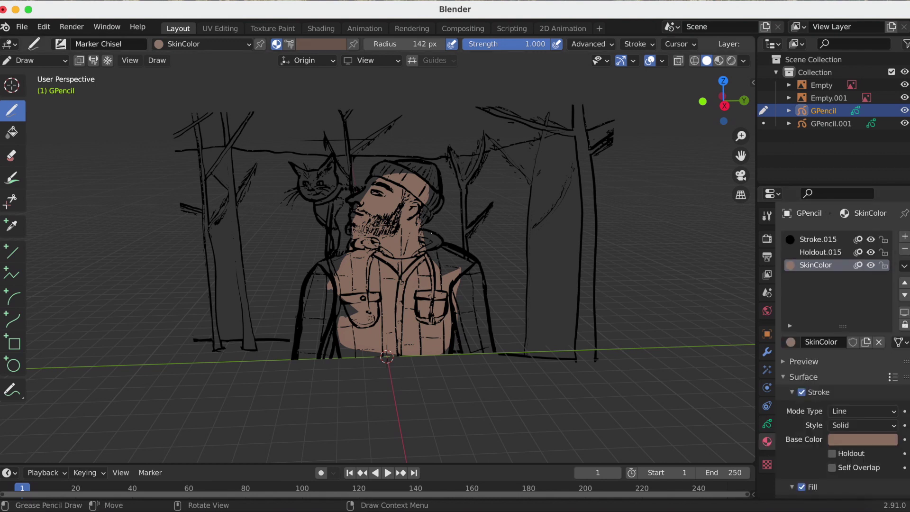